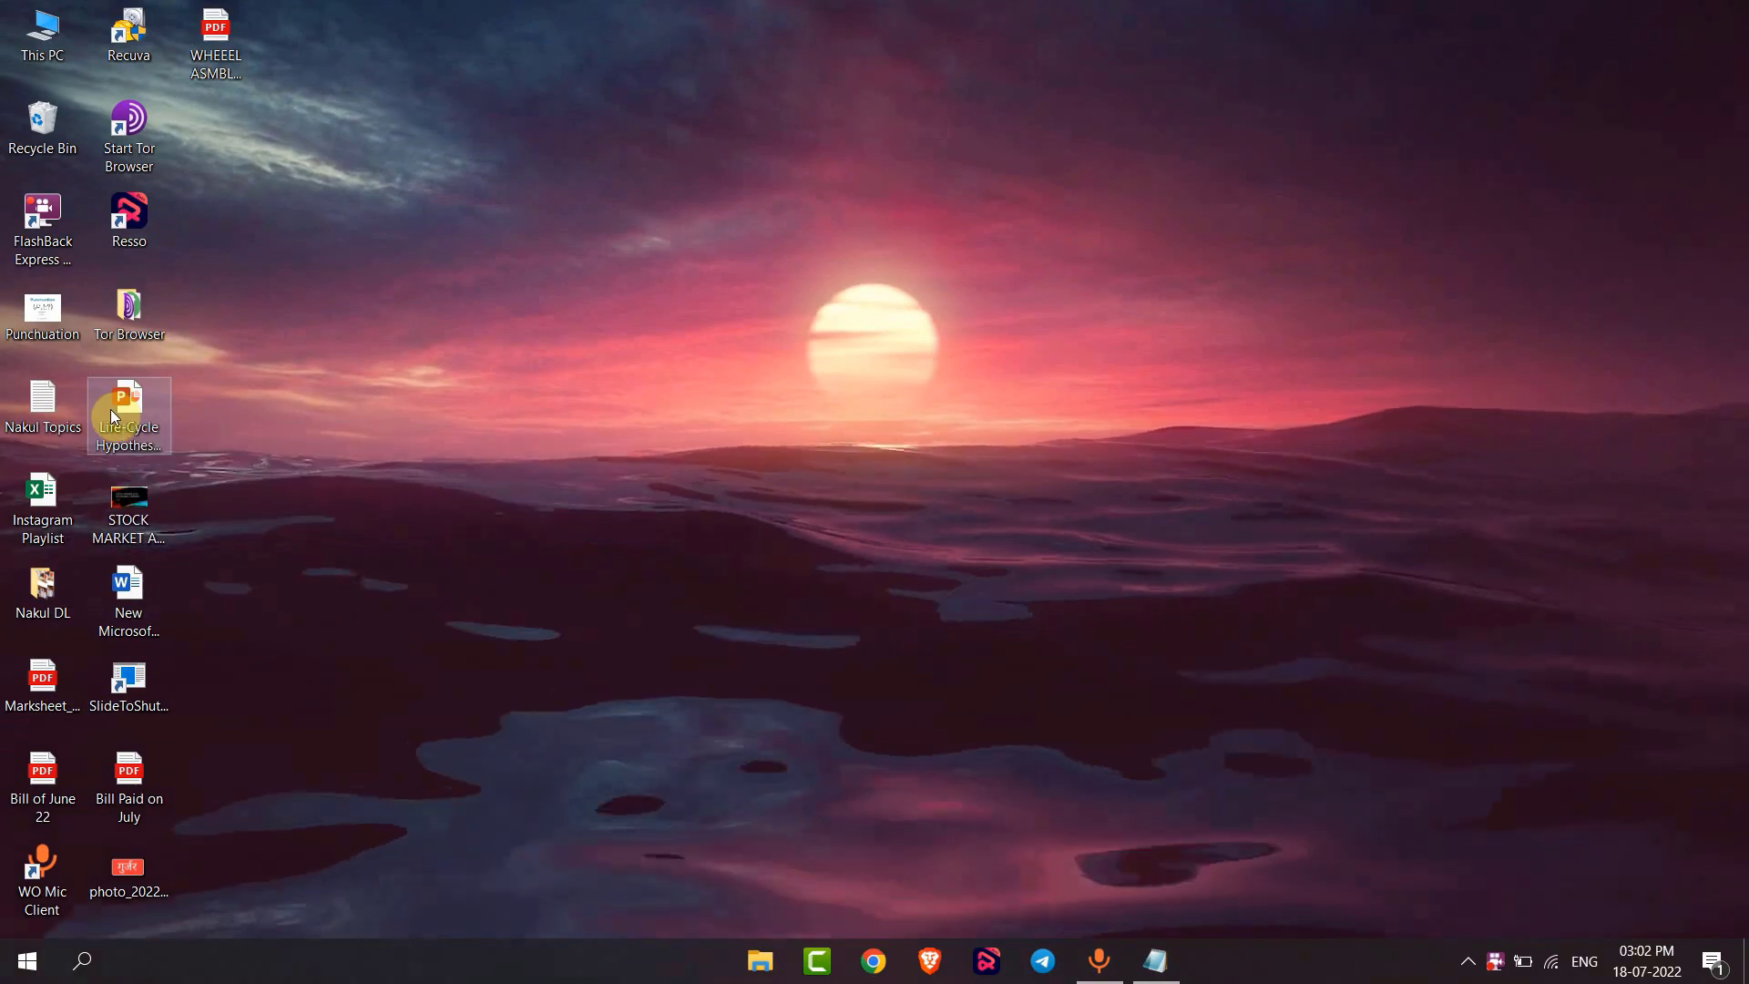
Open the Life-Cycle Hypothesis presentation and bring up its Save As page.
double_click(126, 409)
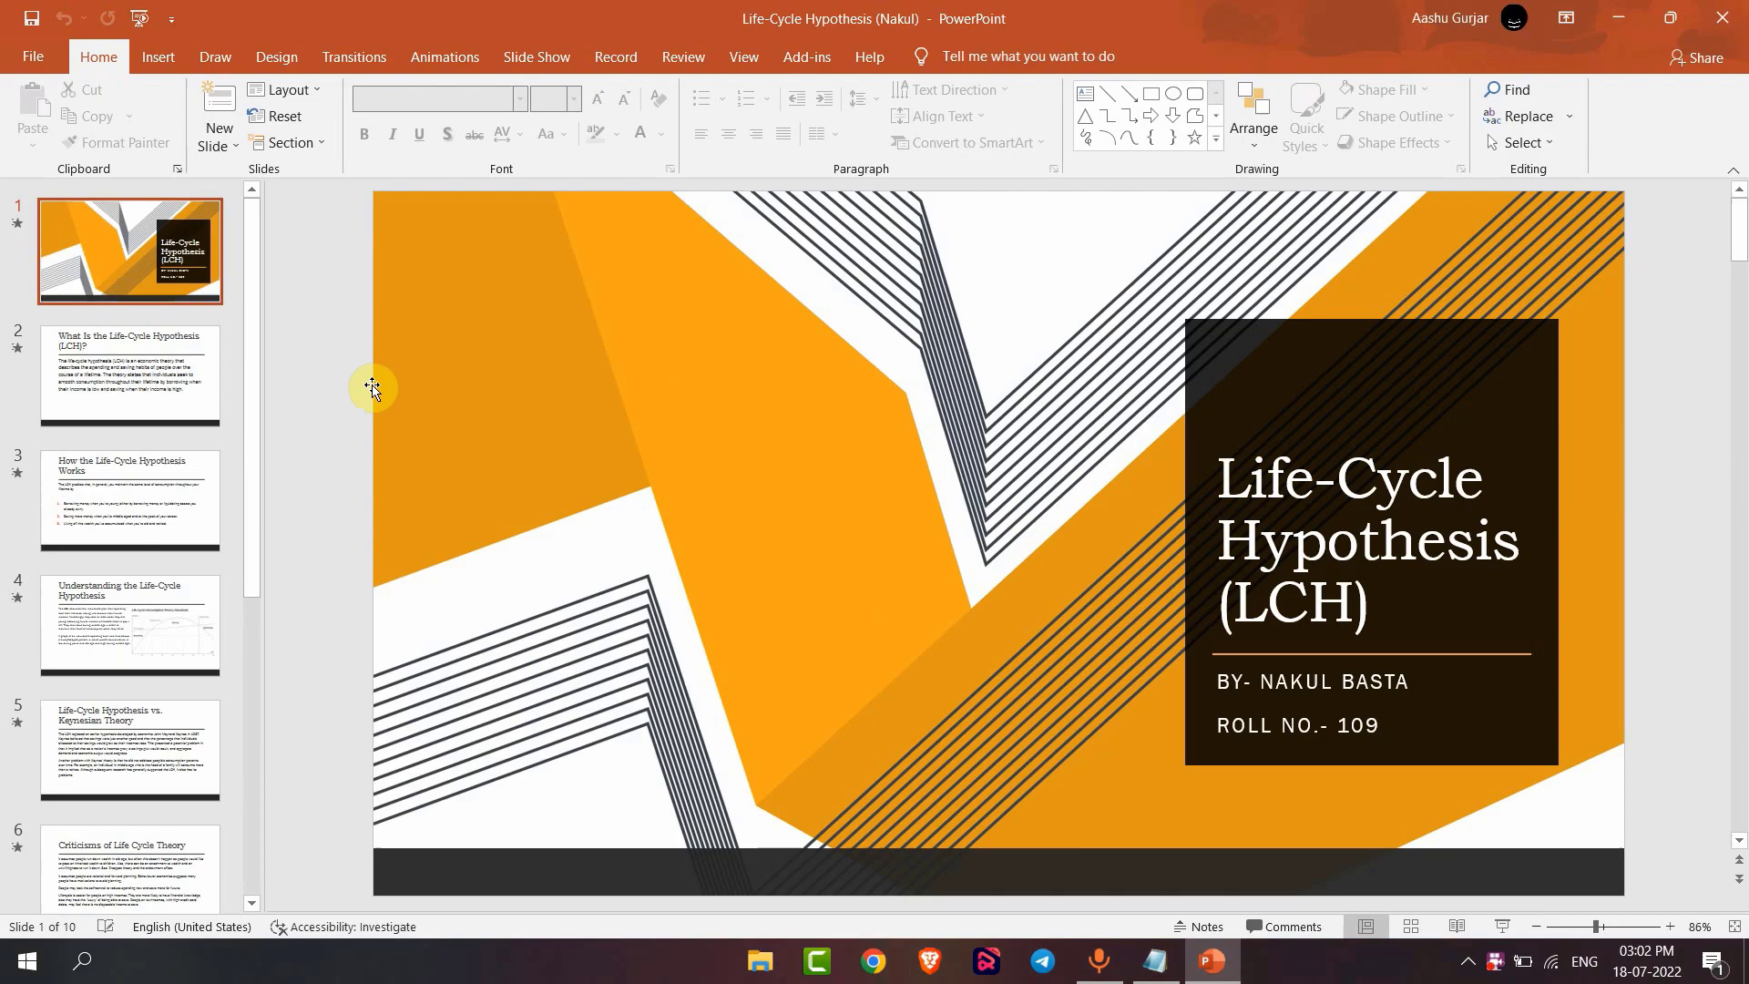
left_click(41, 60)
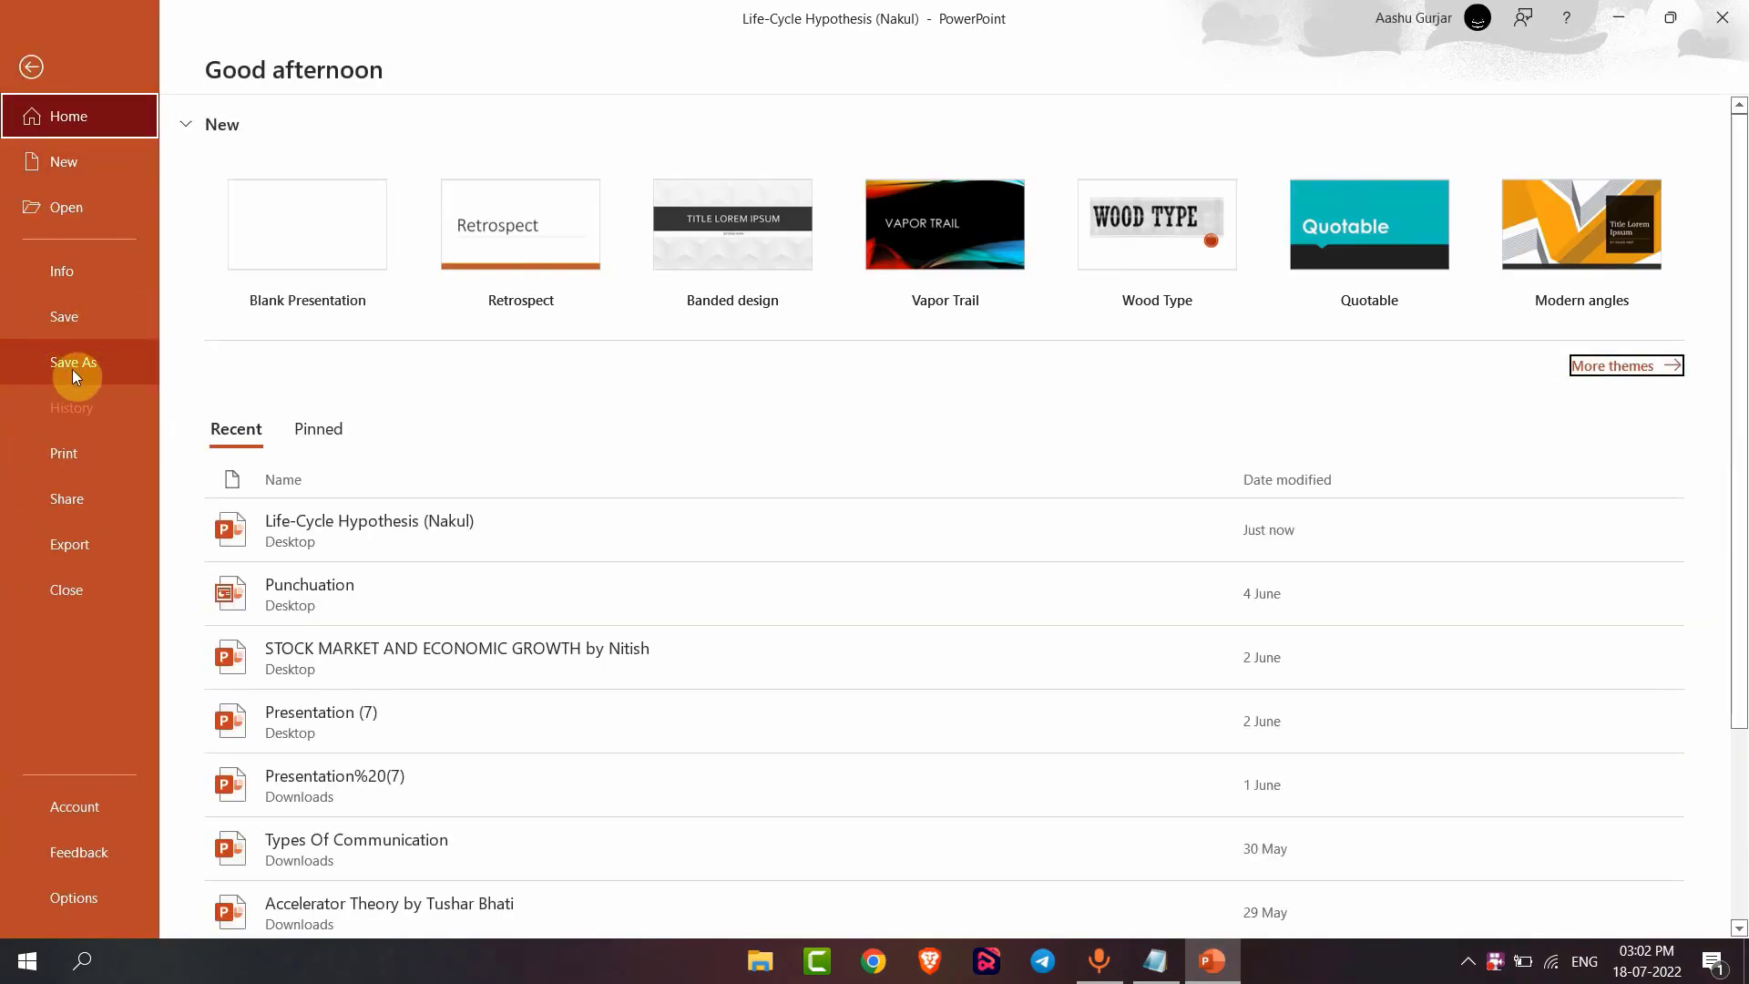
left_click(73, 370)
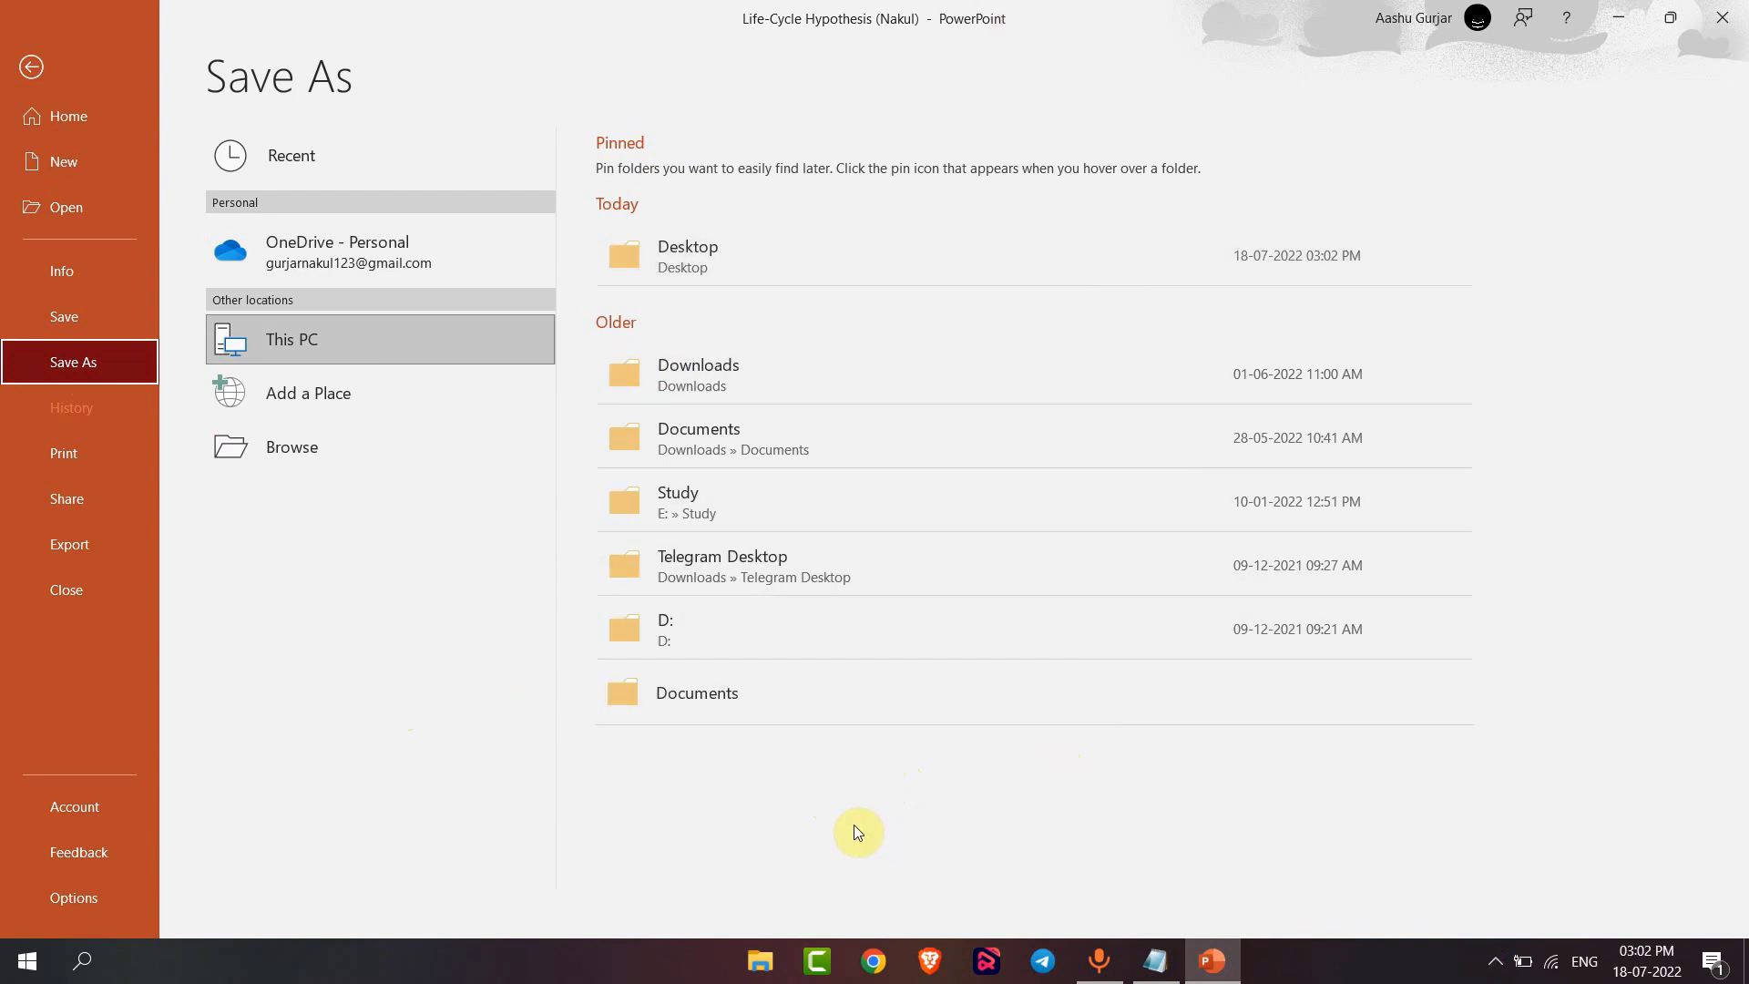
Export the presentation as PDF file '2' via Browse, then show the desktop.
left_click(416, 442)
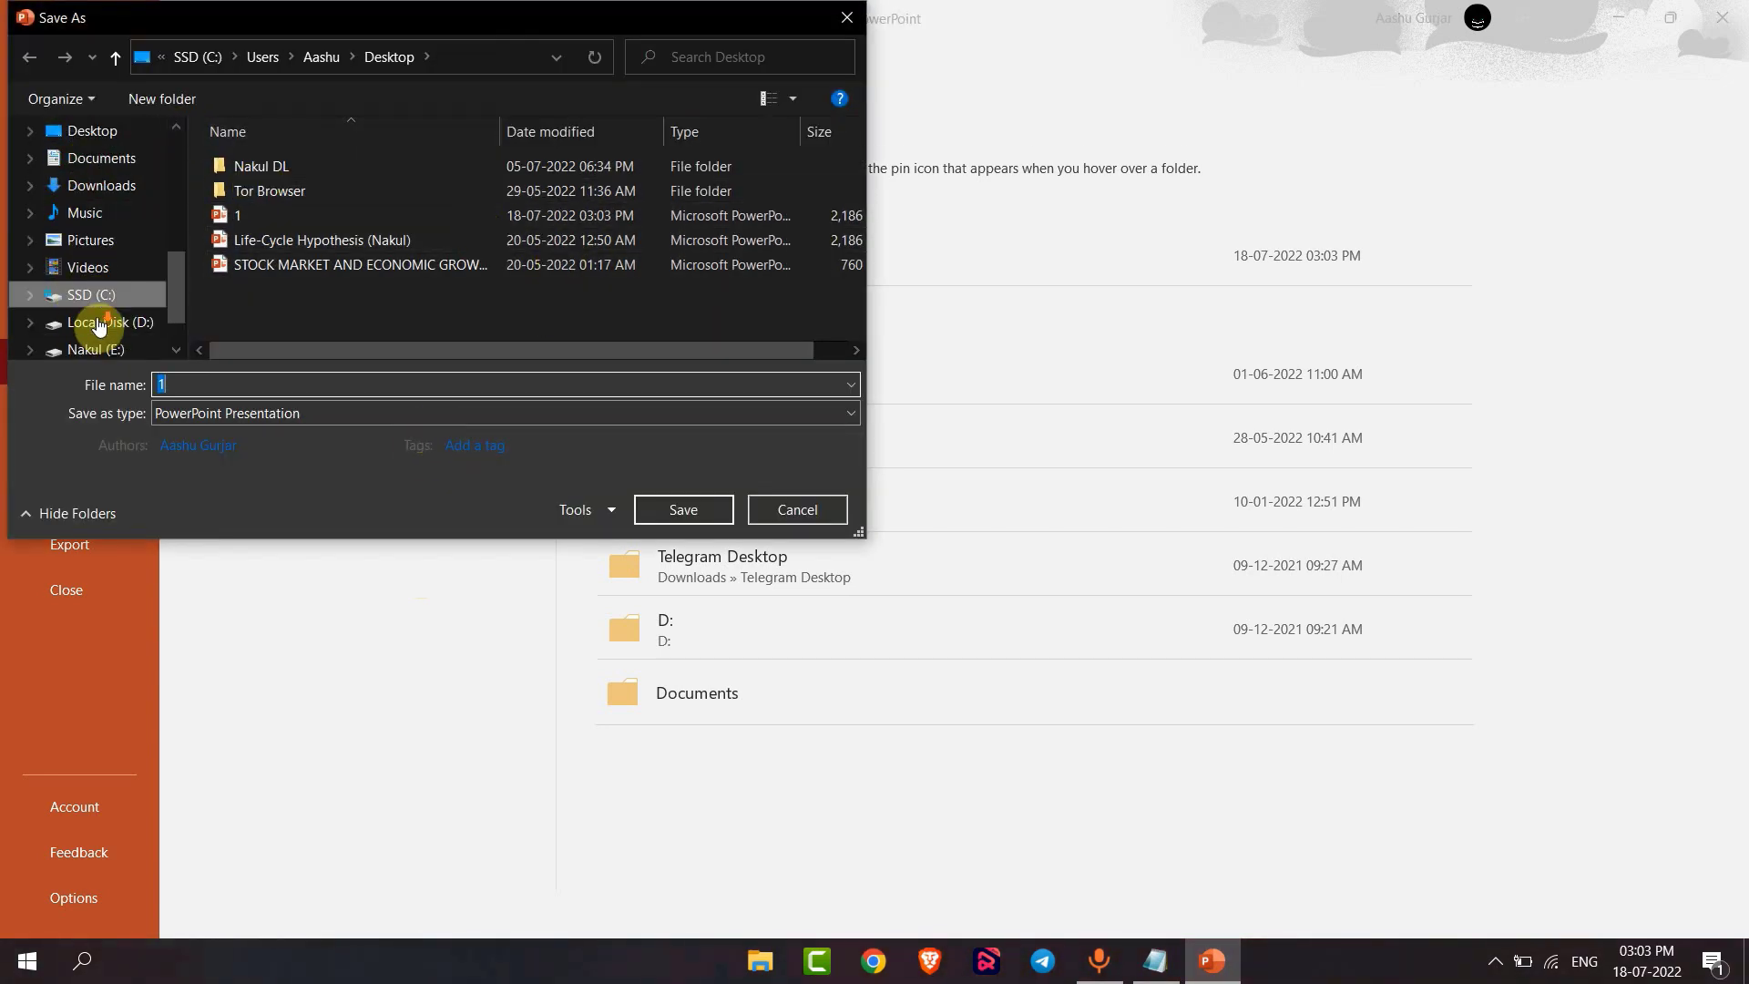
scroll(100, 325, "down", 1)
scroll(98, 323, "up", 2)
scroll(98, 325, "up", 2)
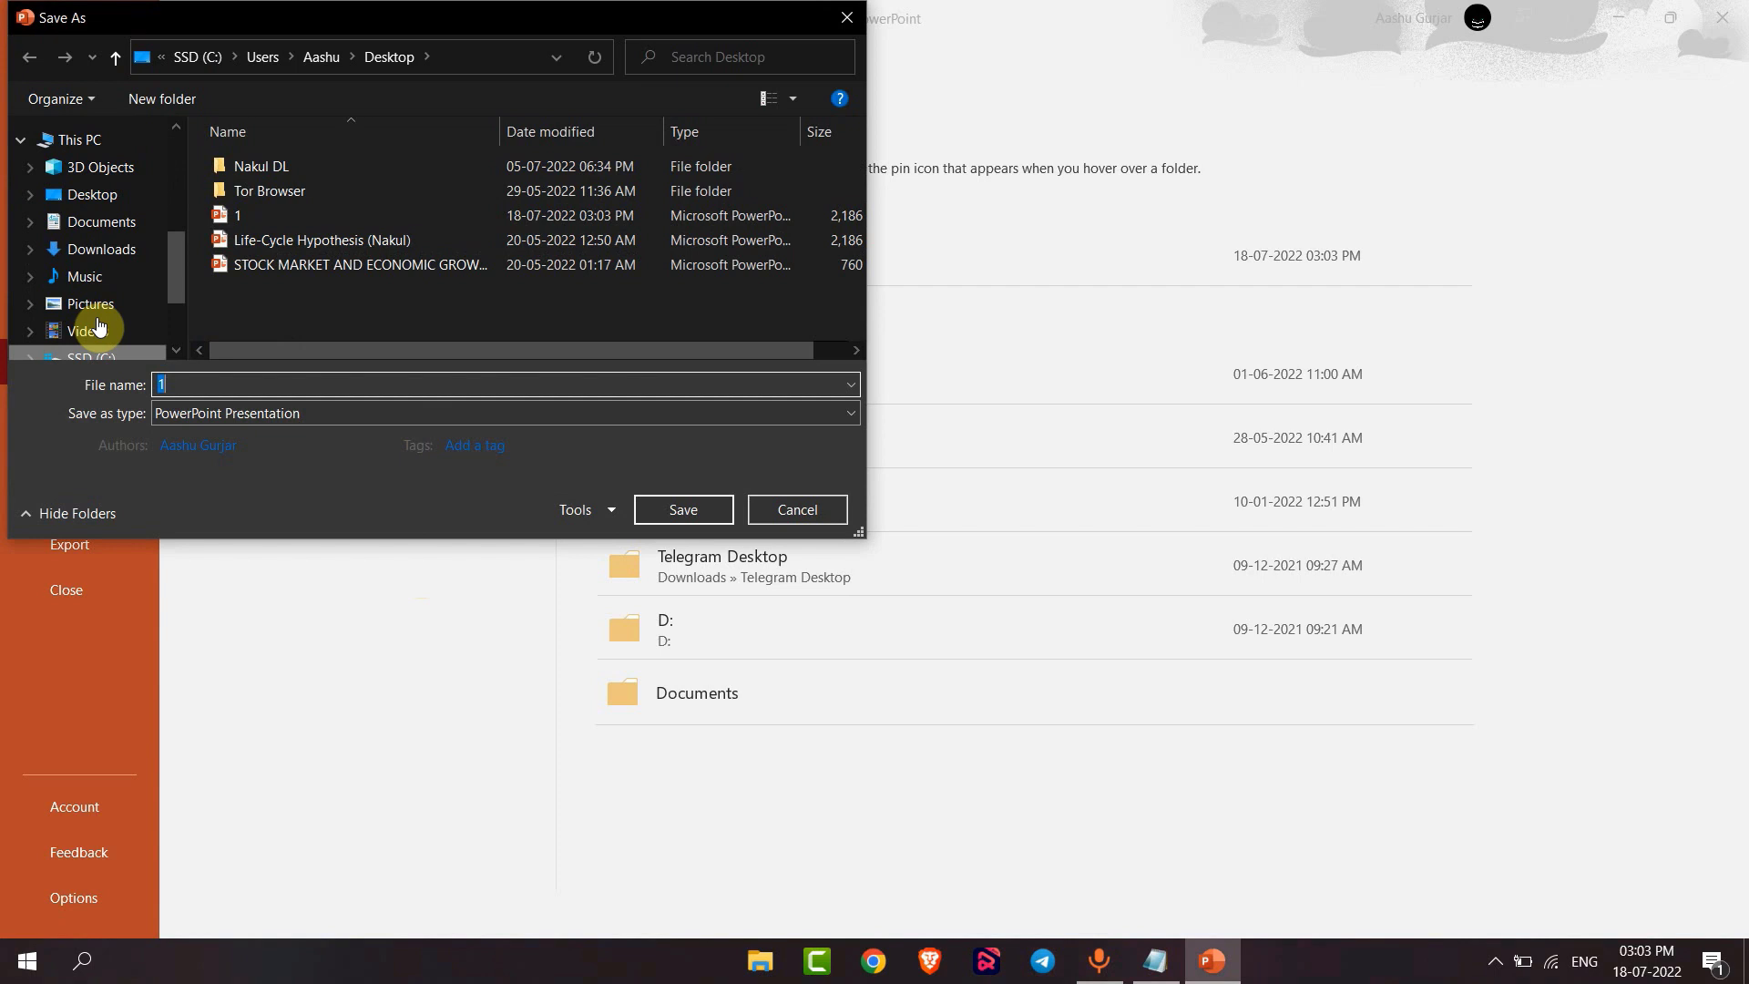
left_click(289, 383)
type("2")
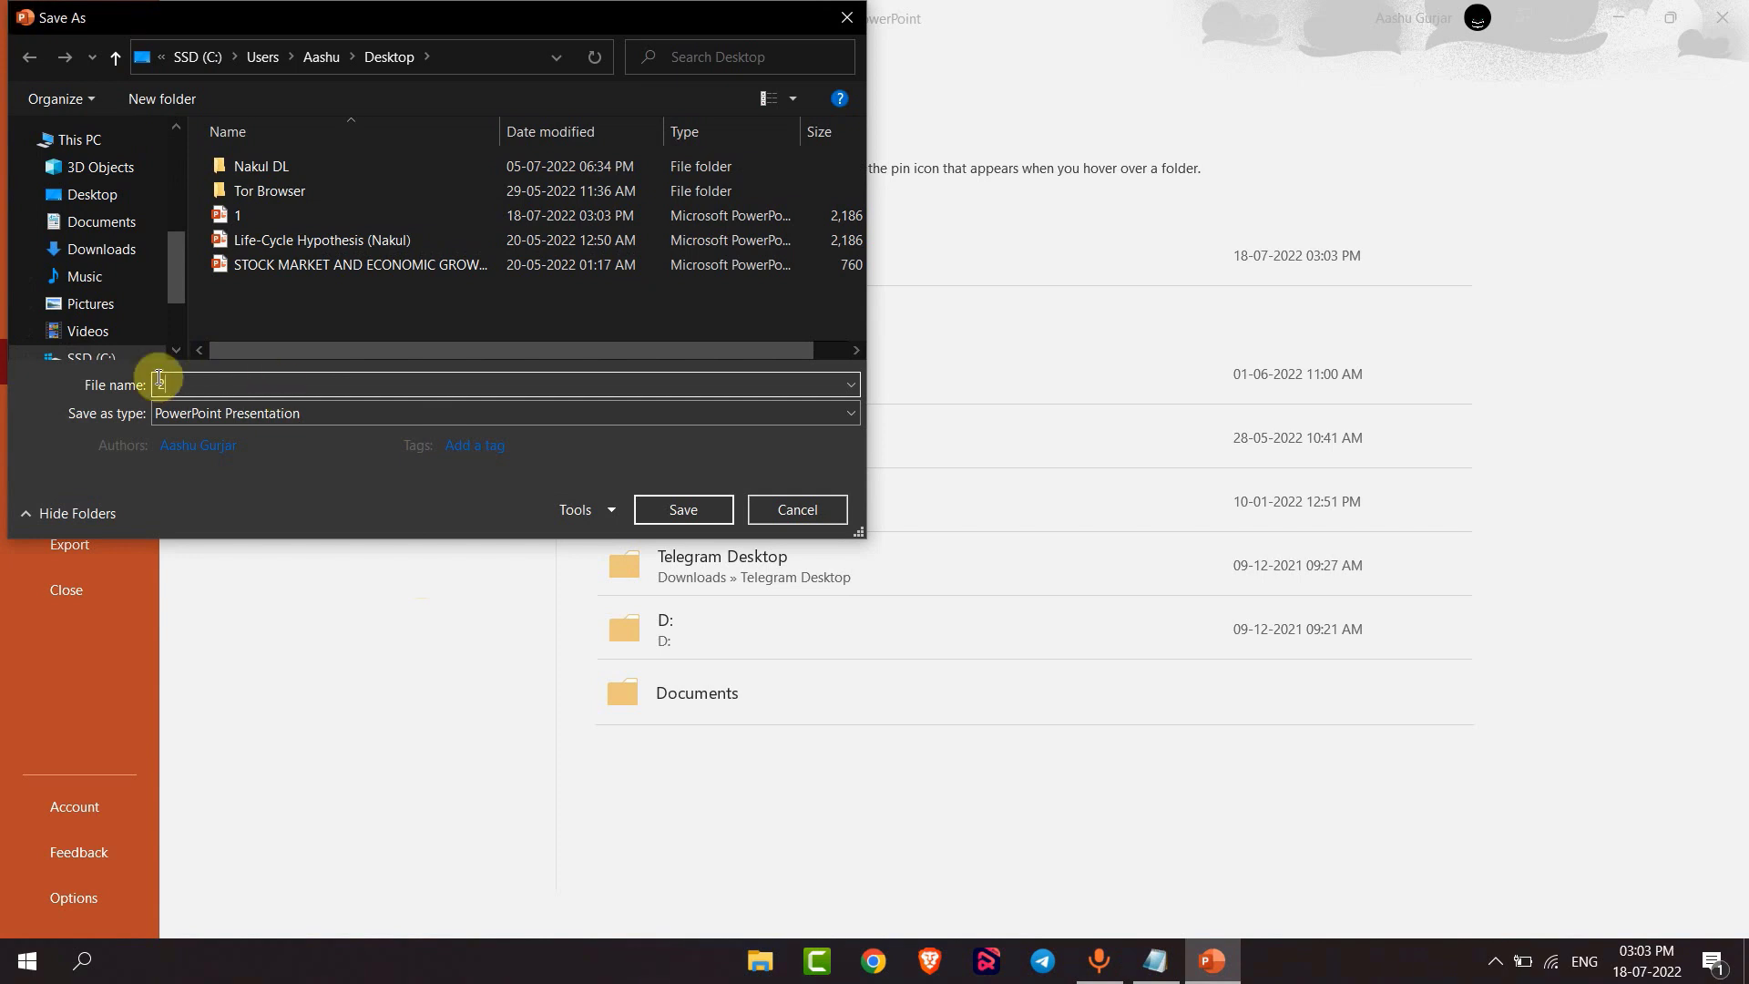
left_click(259, 413)
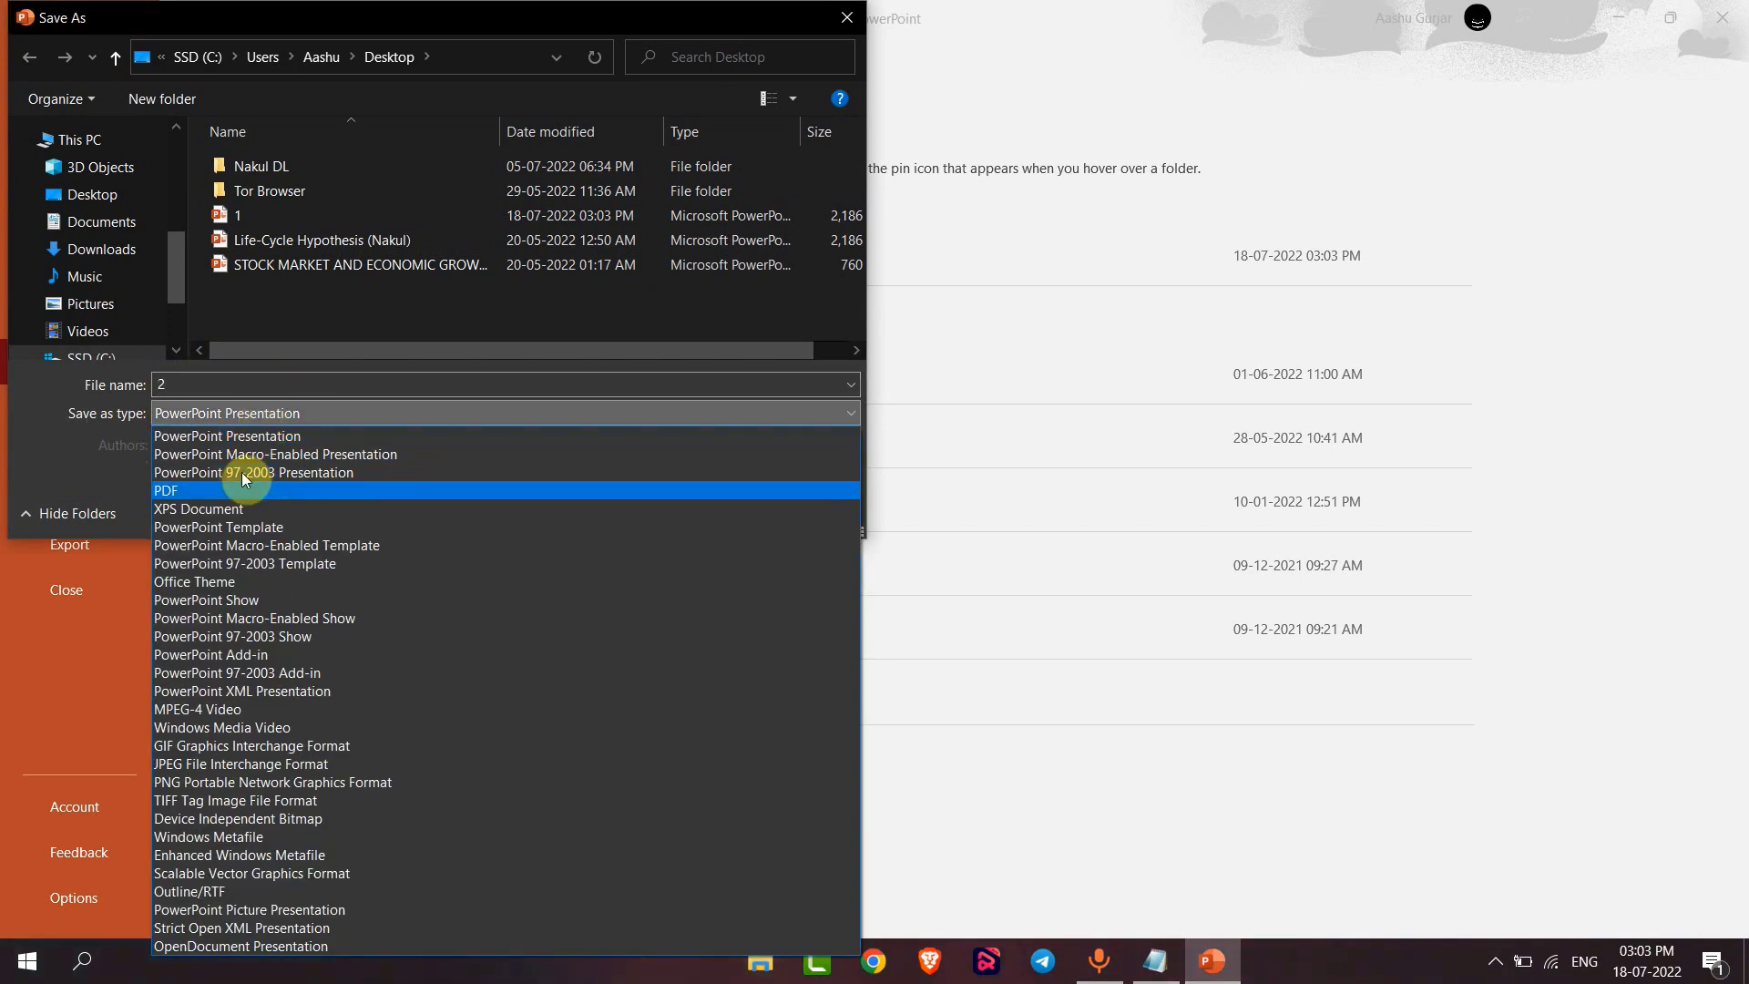
left_click(186, 491)
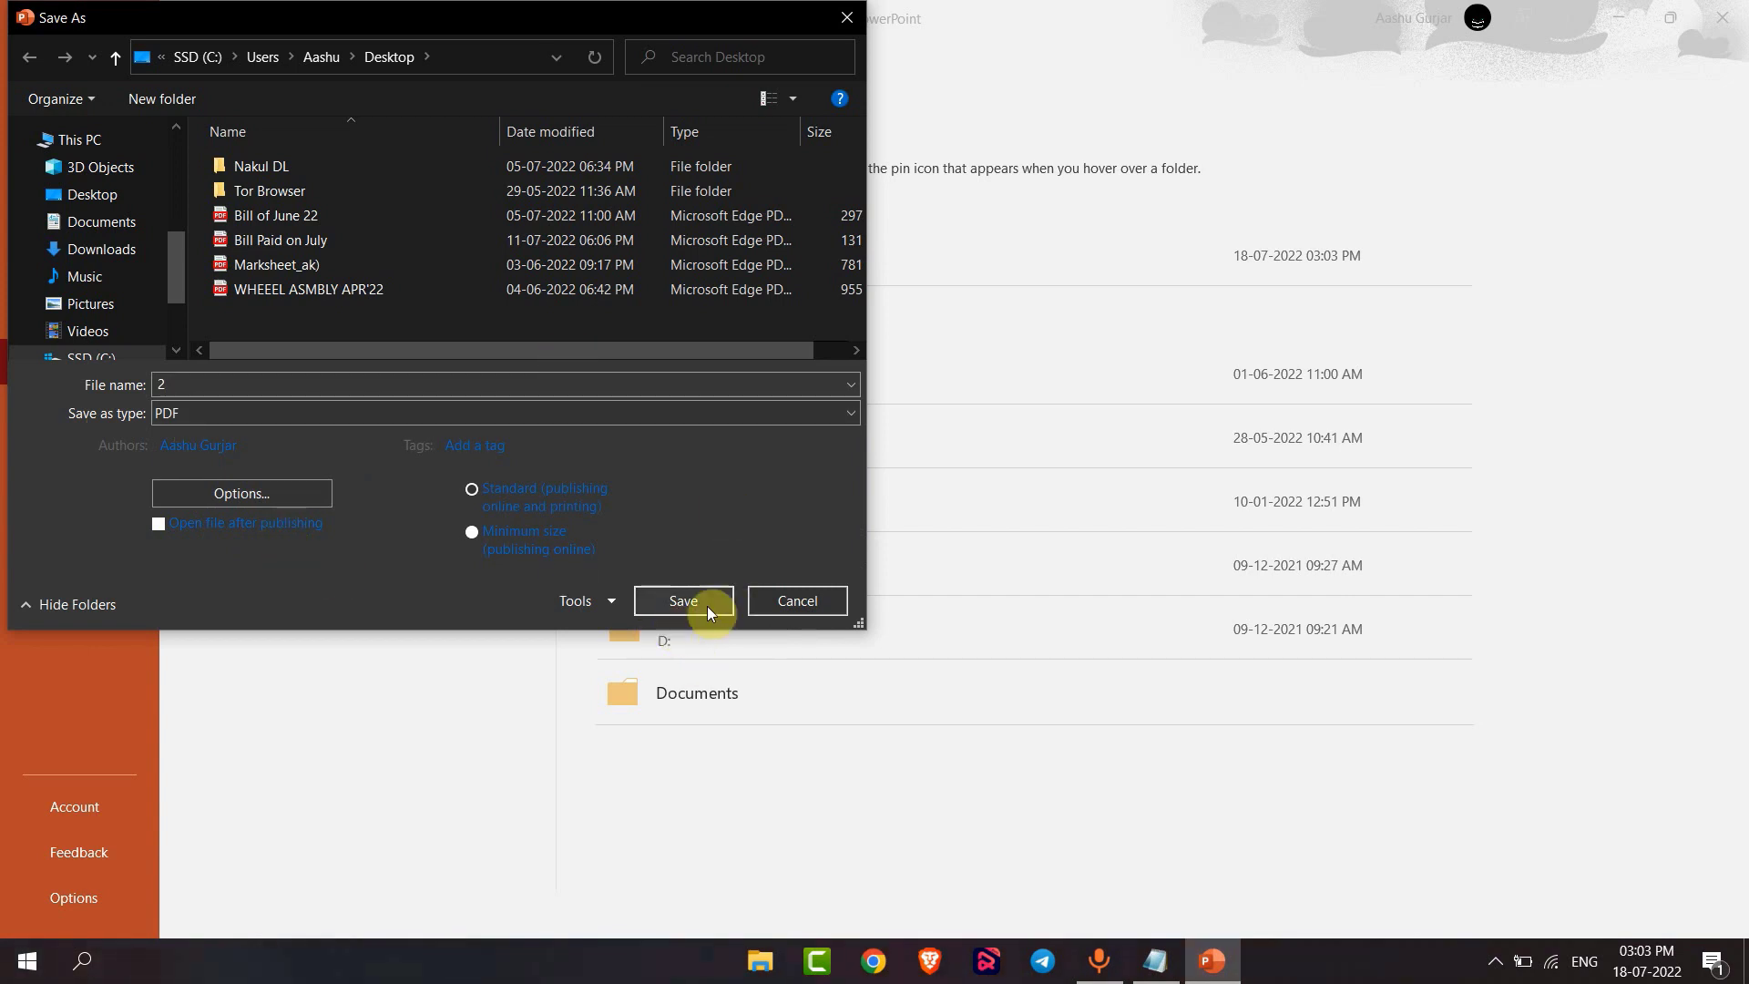
left_click(681, 605)
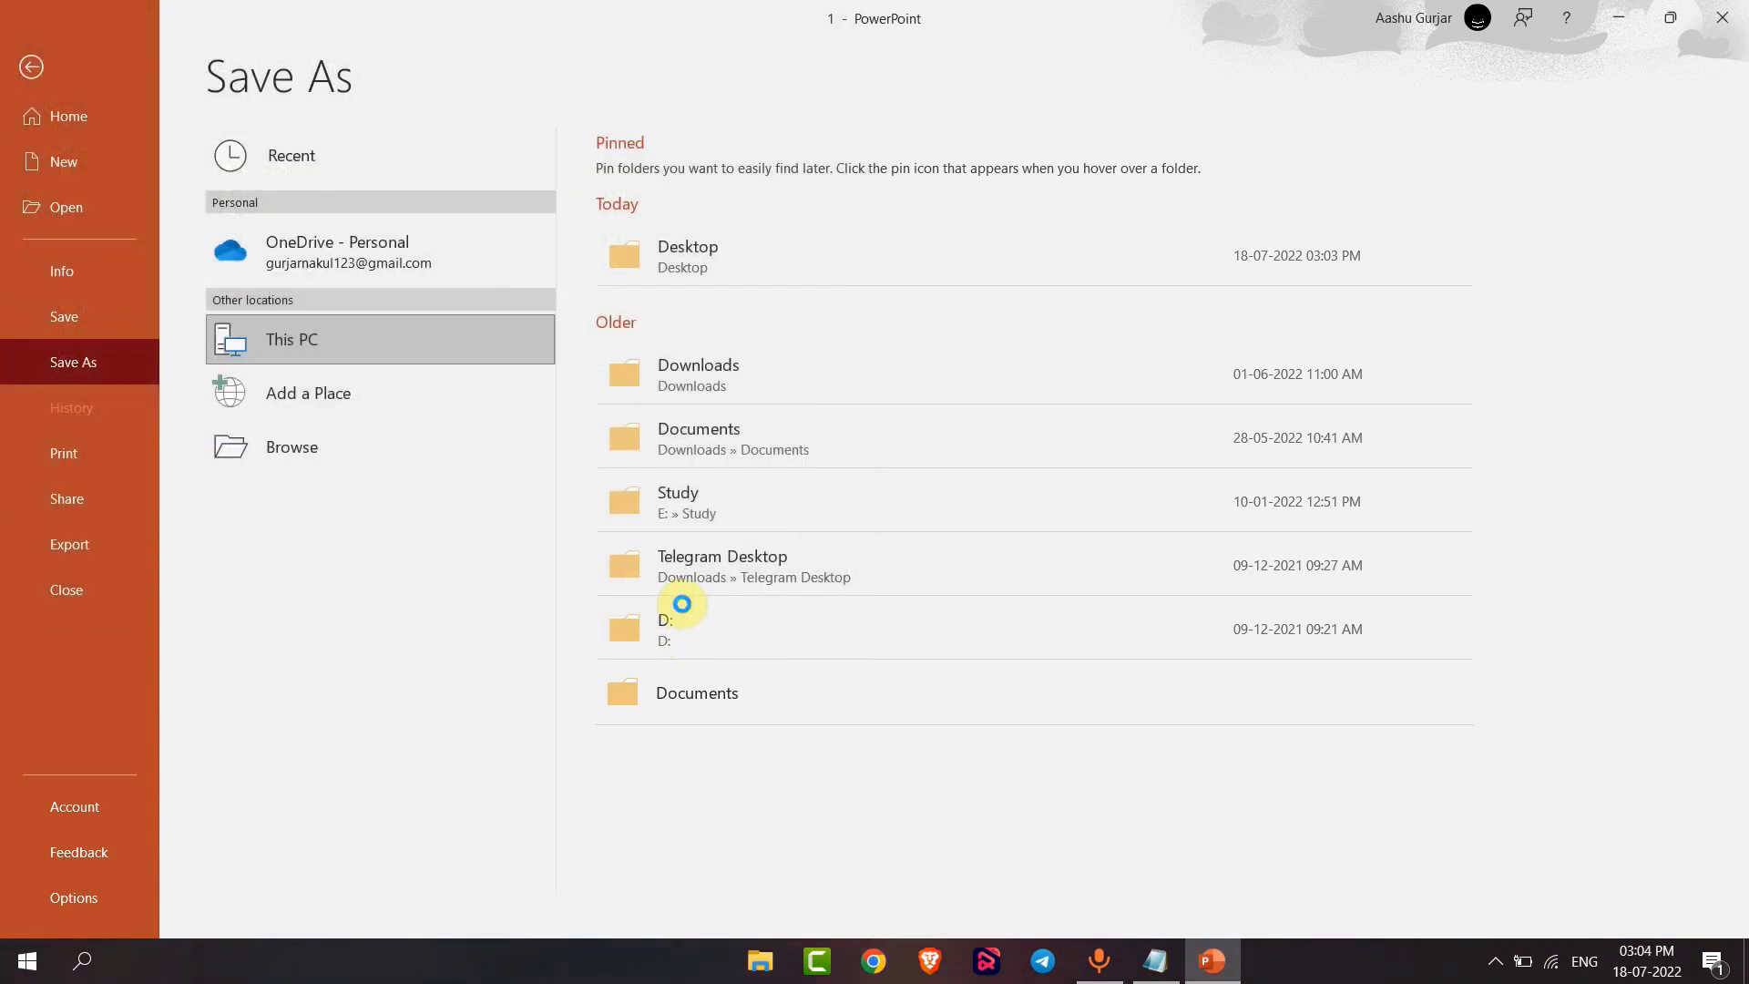
key("super+d")
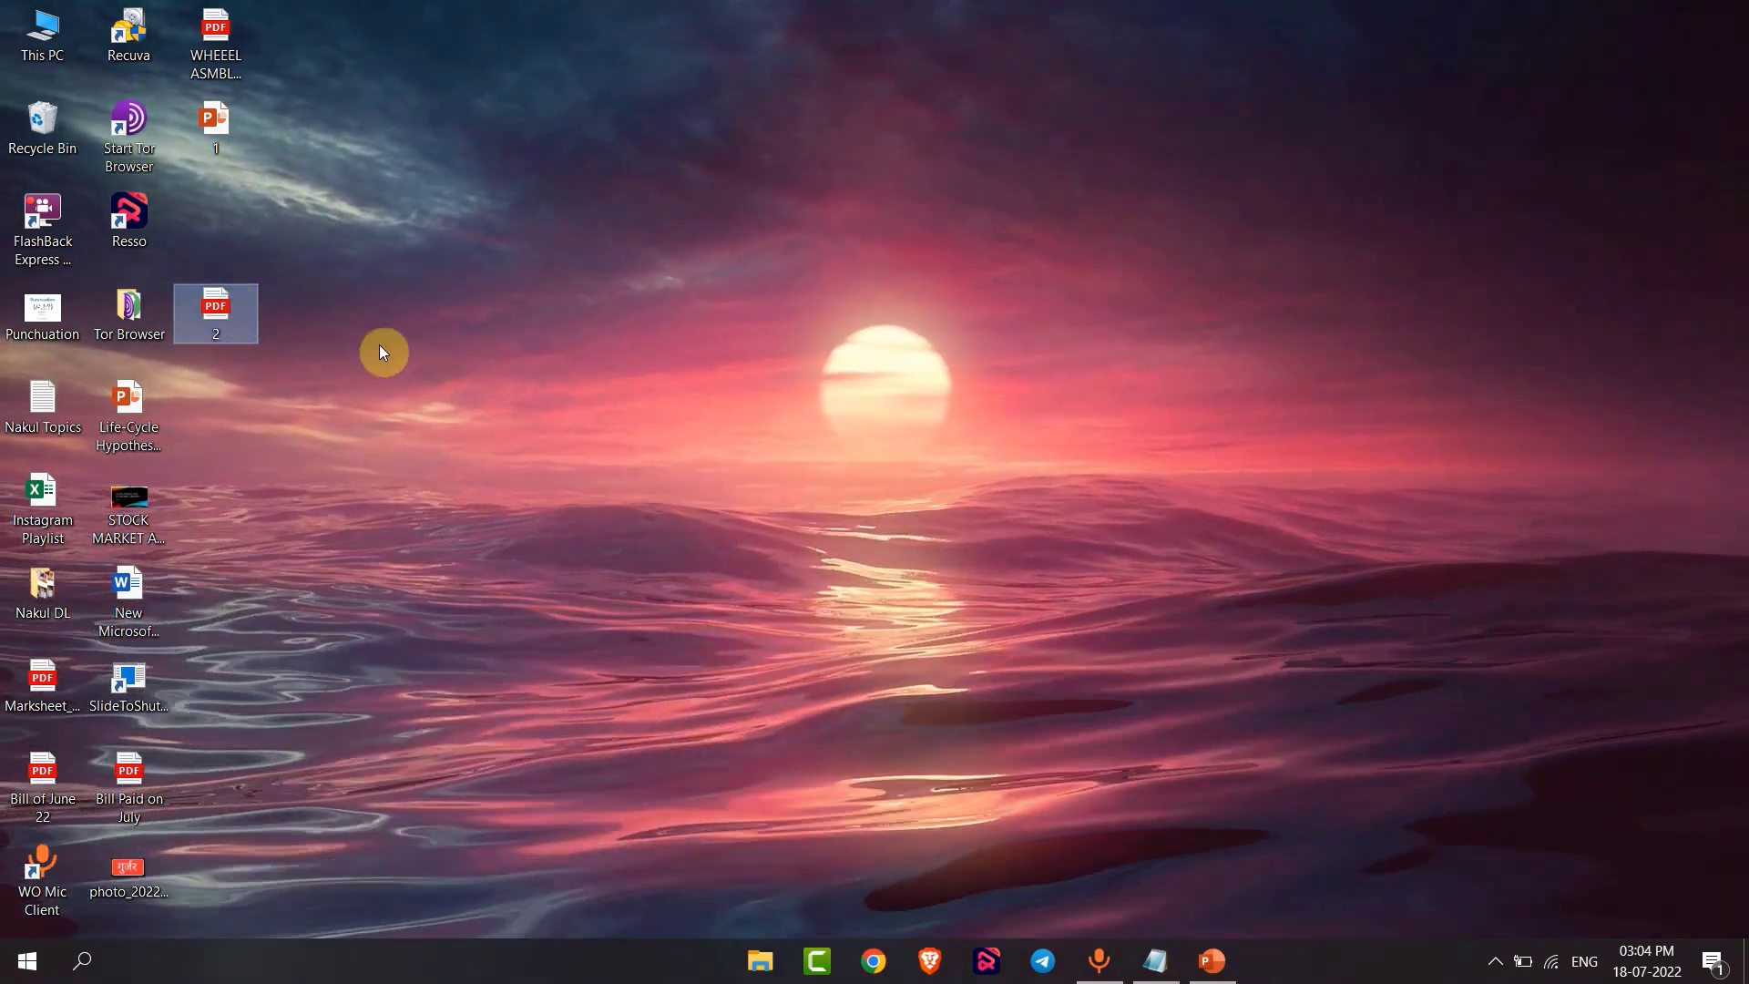
scroll(698, 554, "down", 5)
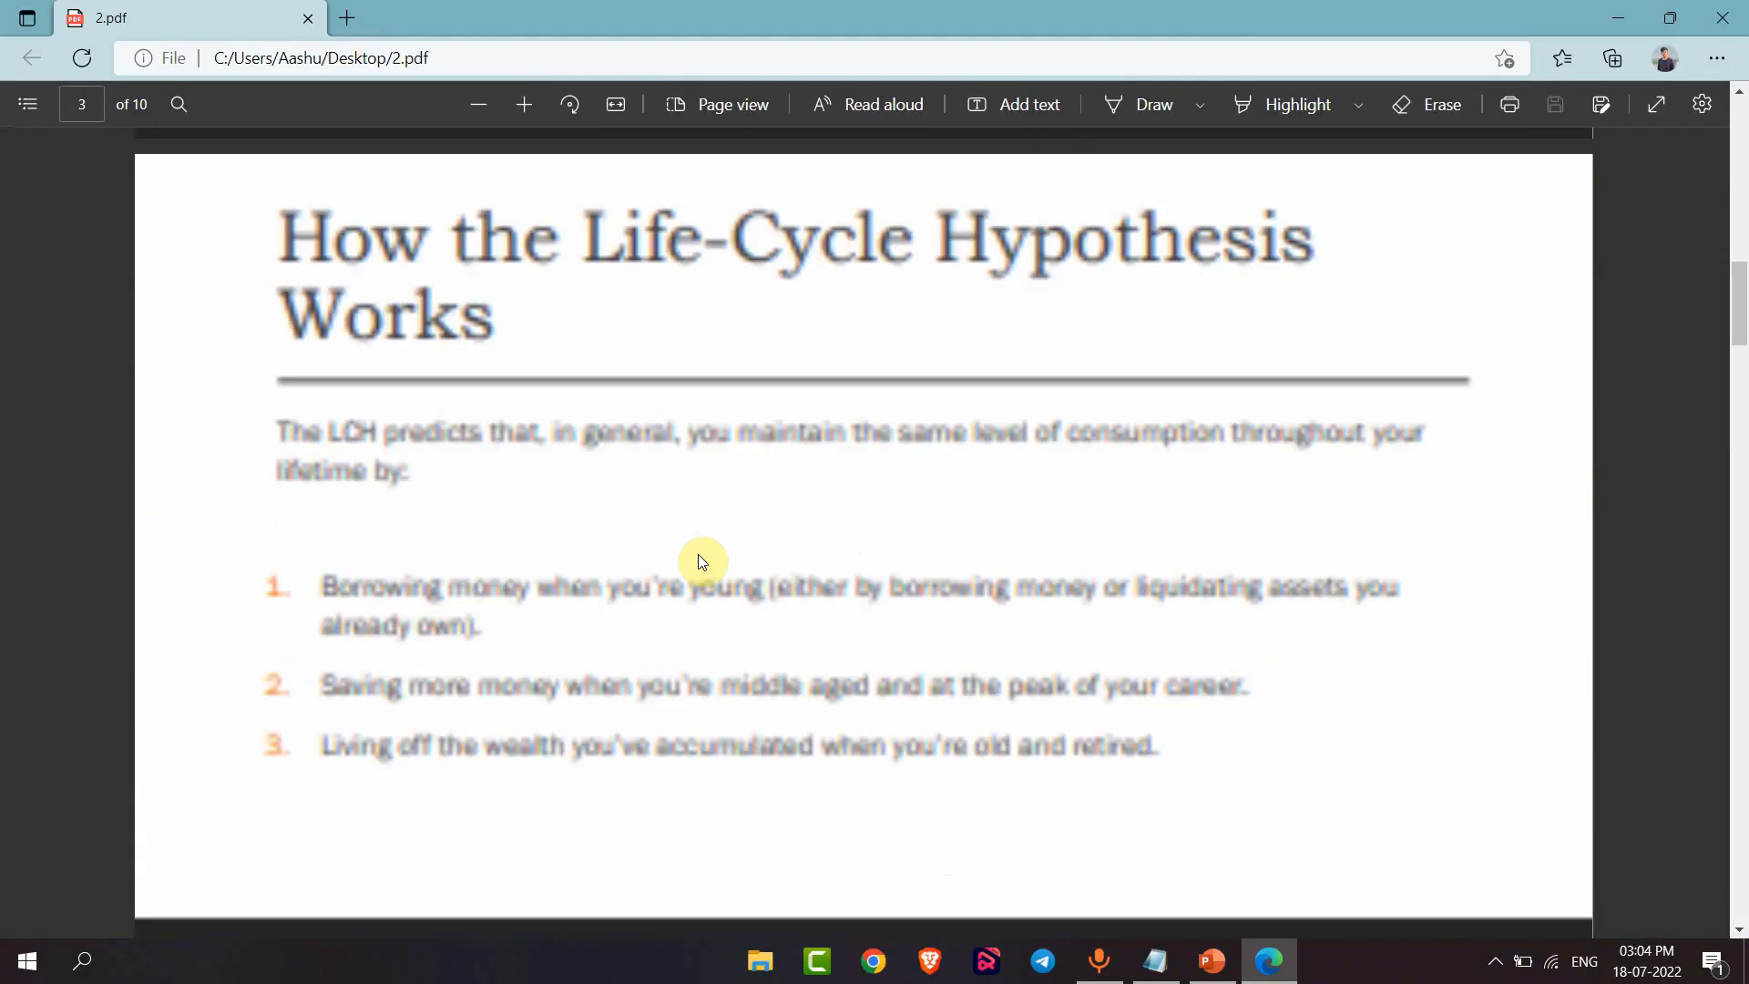
scroll(699, 554, "down", 3)
scroll(698, 554, "up", 8)
Close 2.pdf in Edge after checking its ten slides.
left_click(1722, 18)
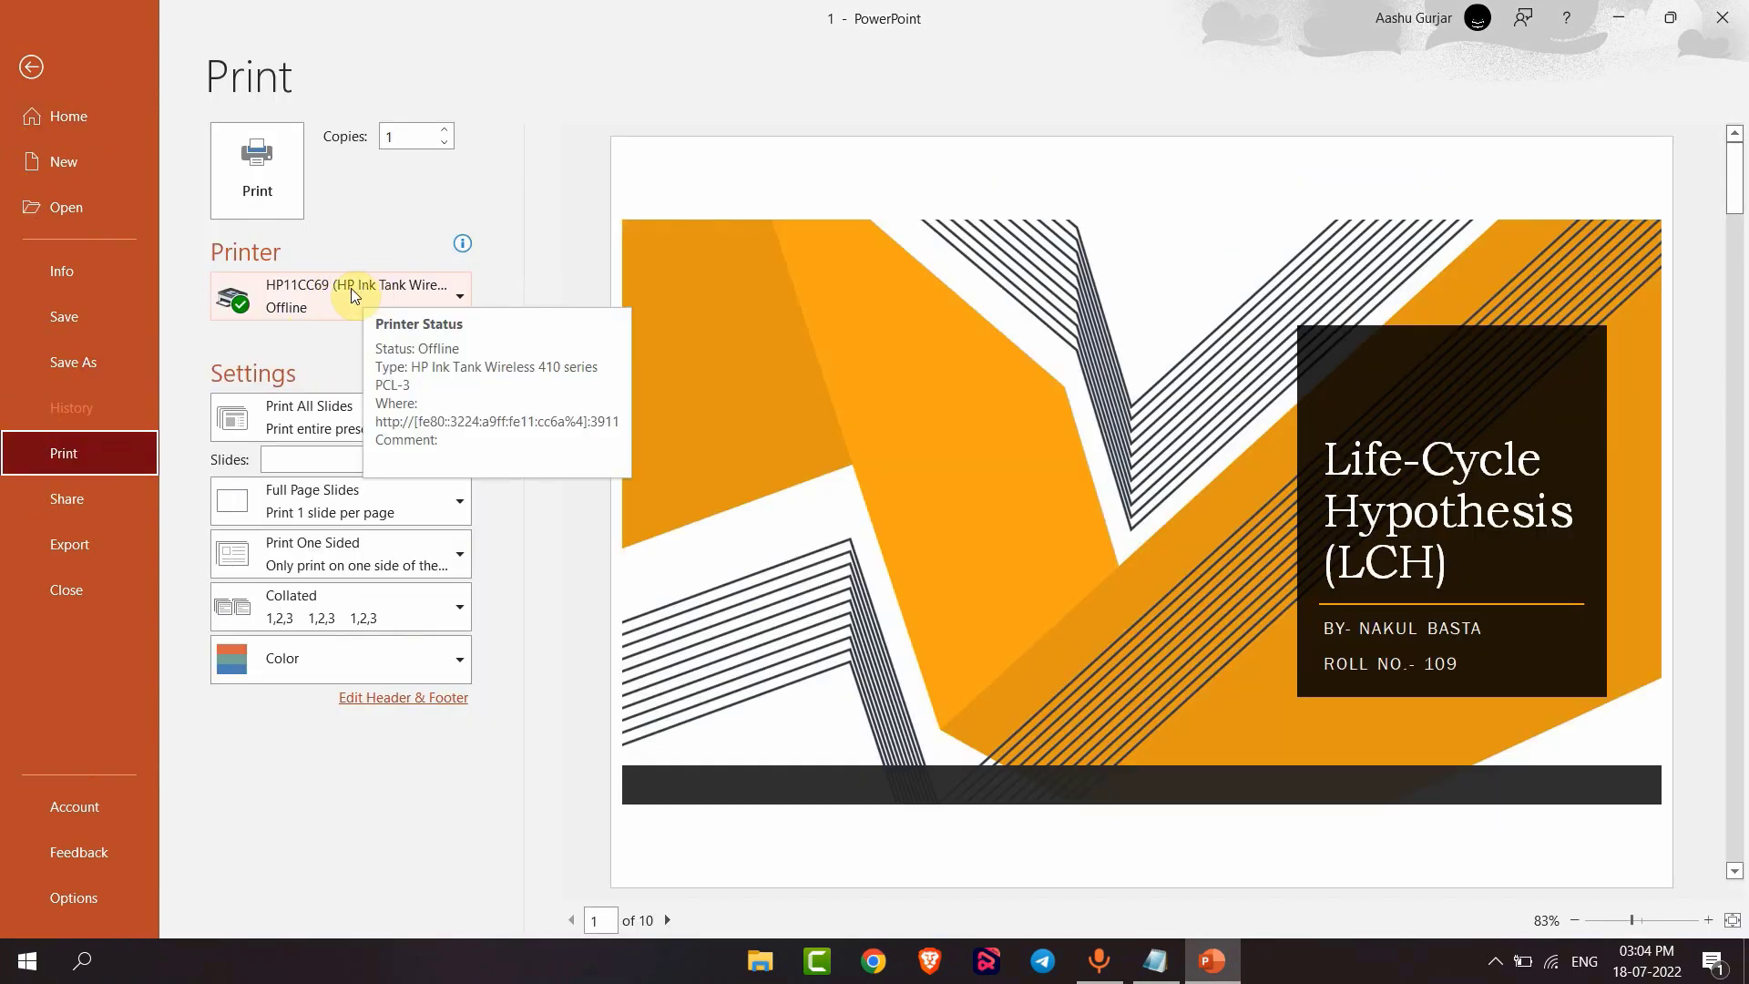
Choose Microsoft Print to PDF as the printer and print all slides.
left_click(351, 289)
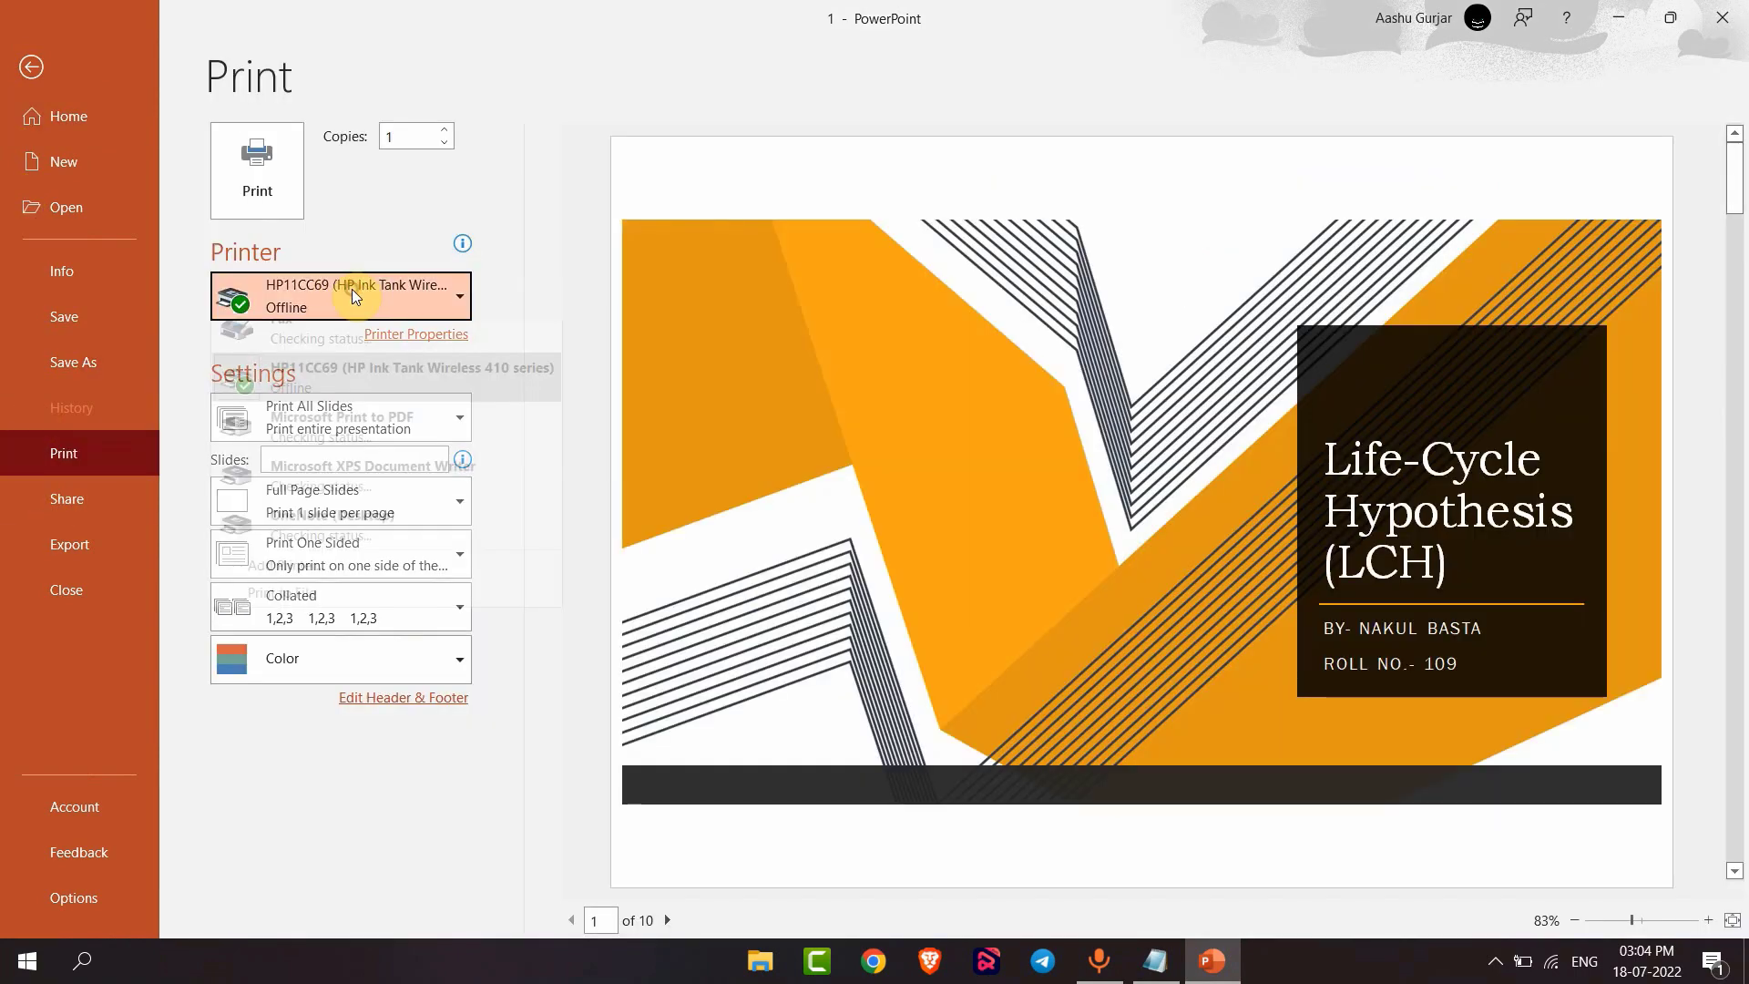
mouse_move(342, 445)
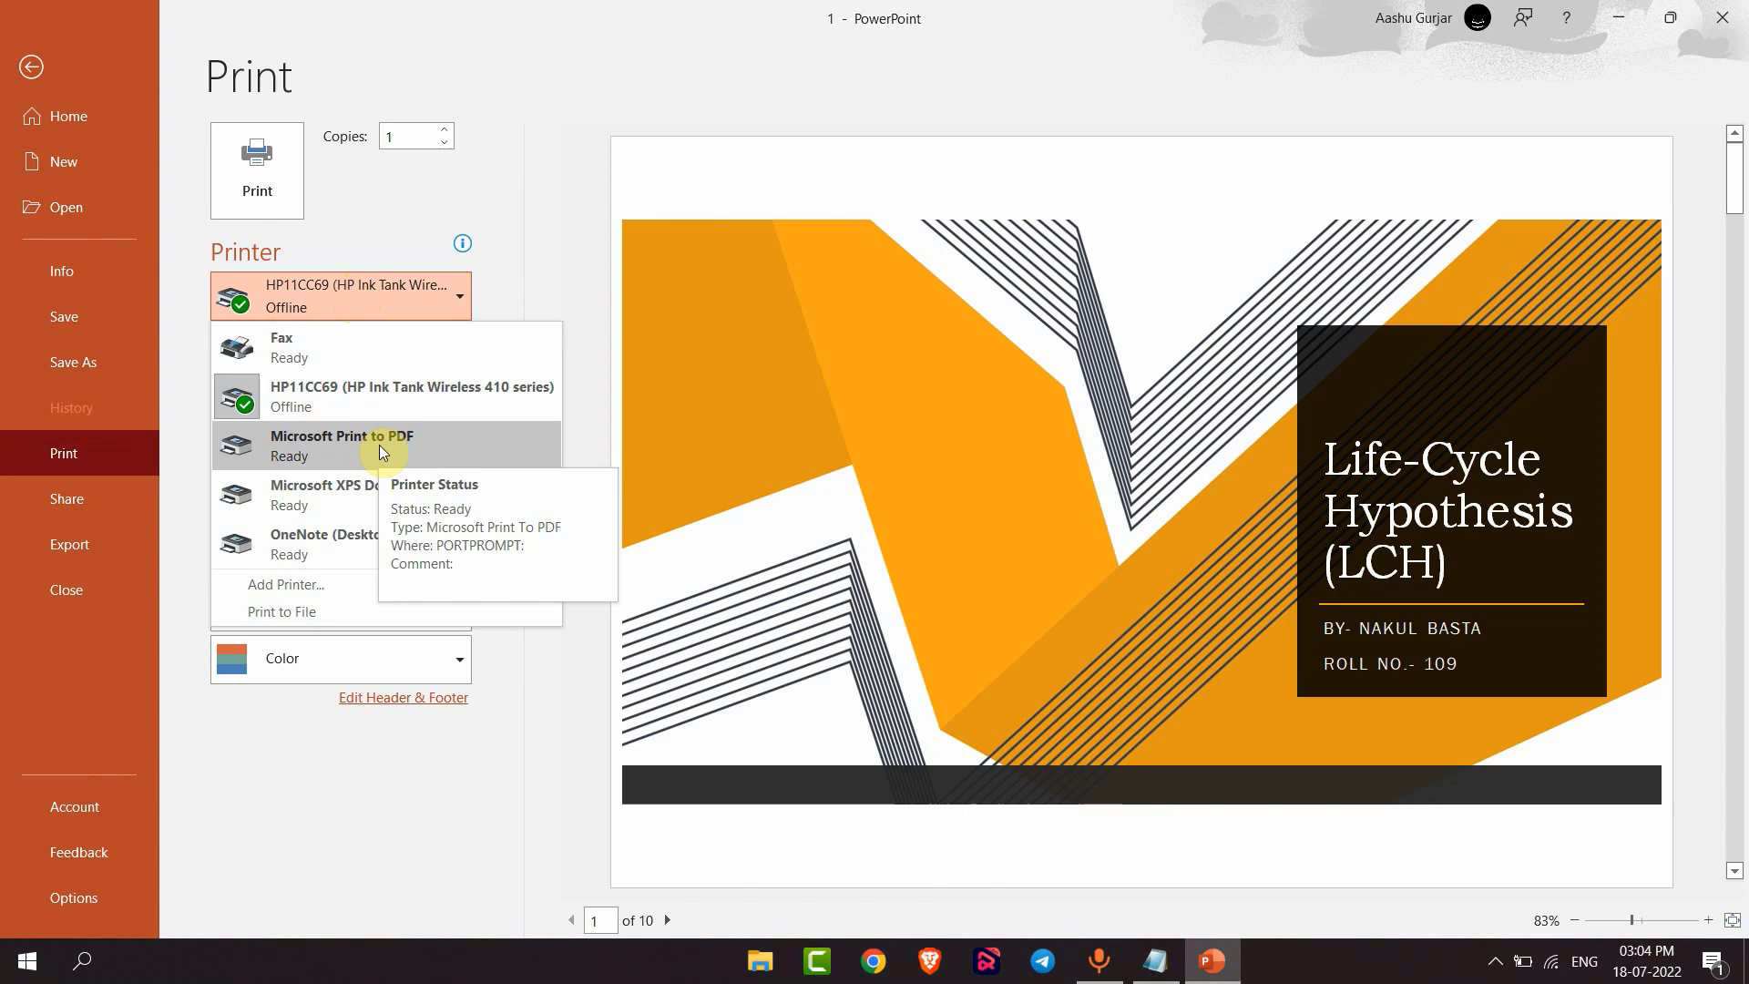
left_click(380, 445)
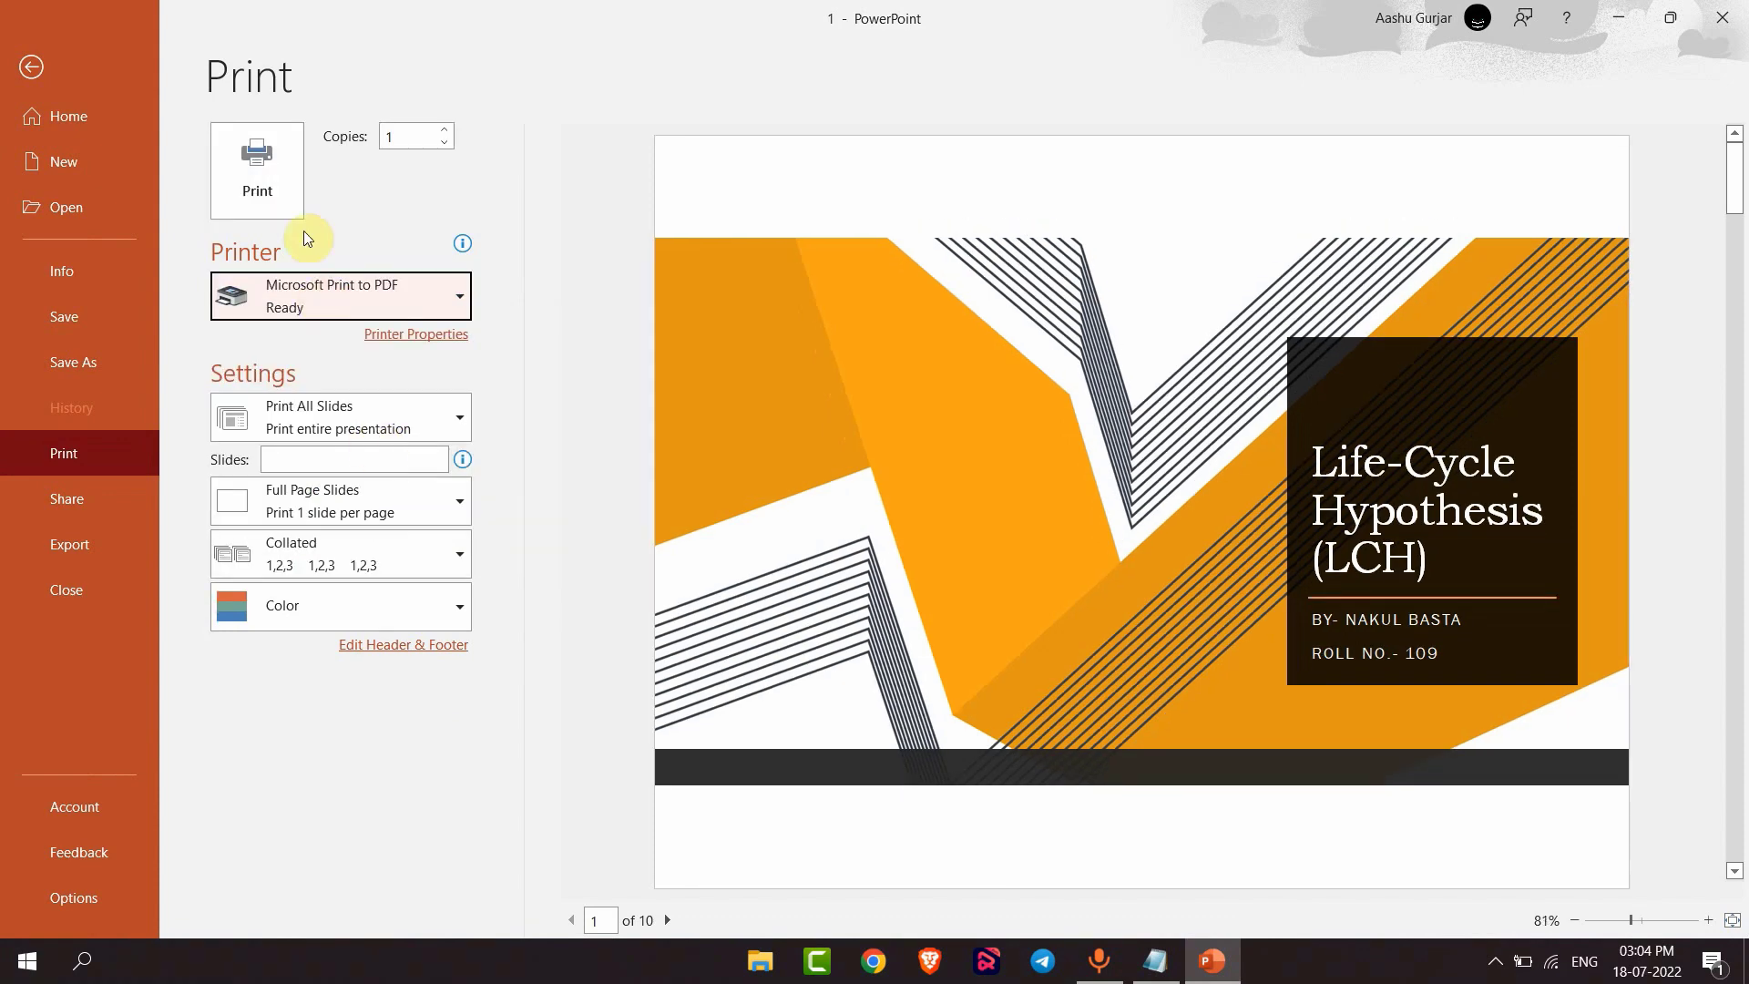
left_click(280, 188)
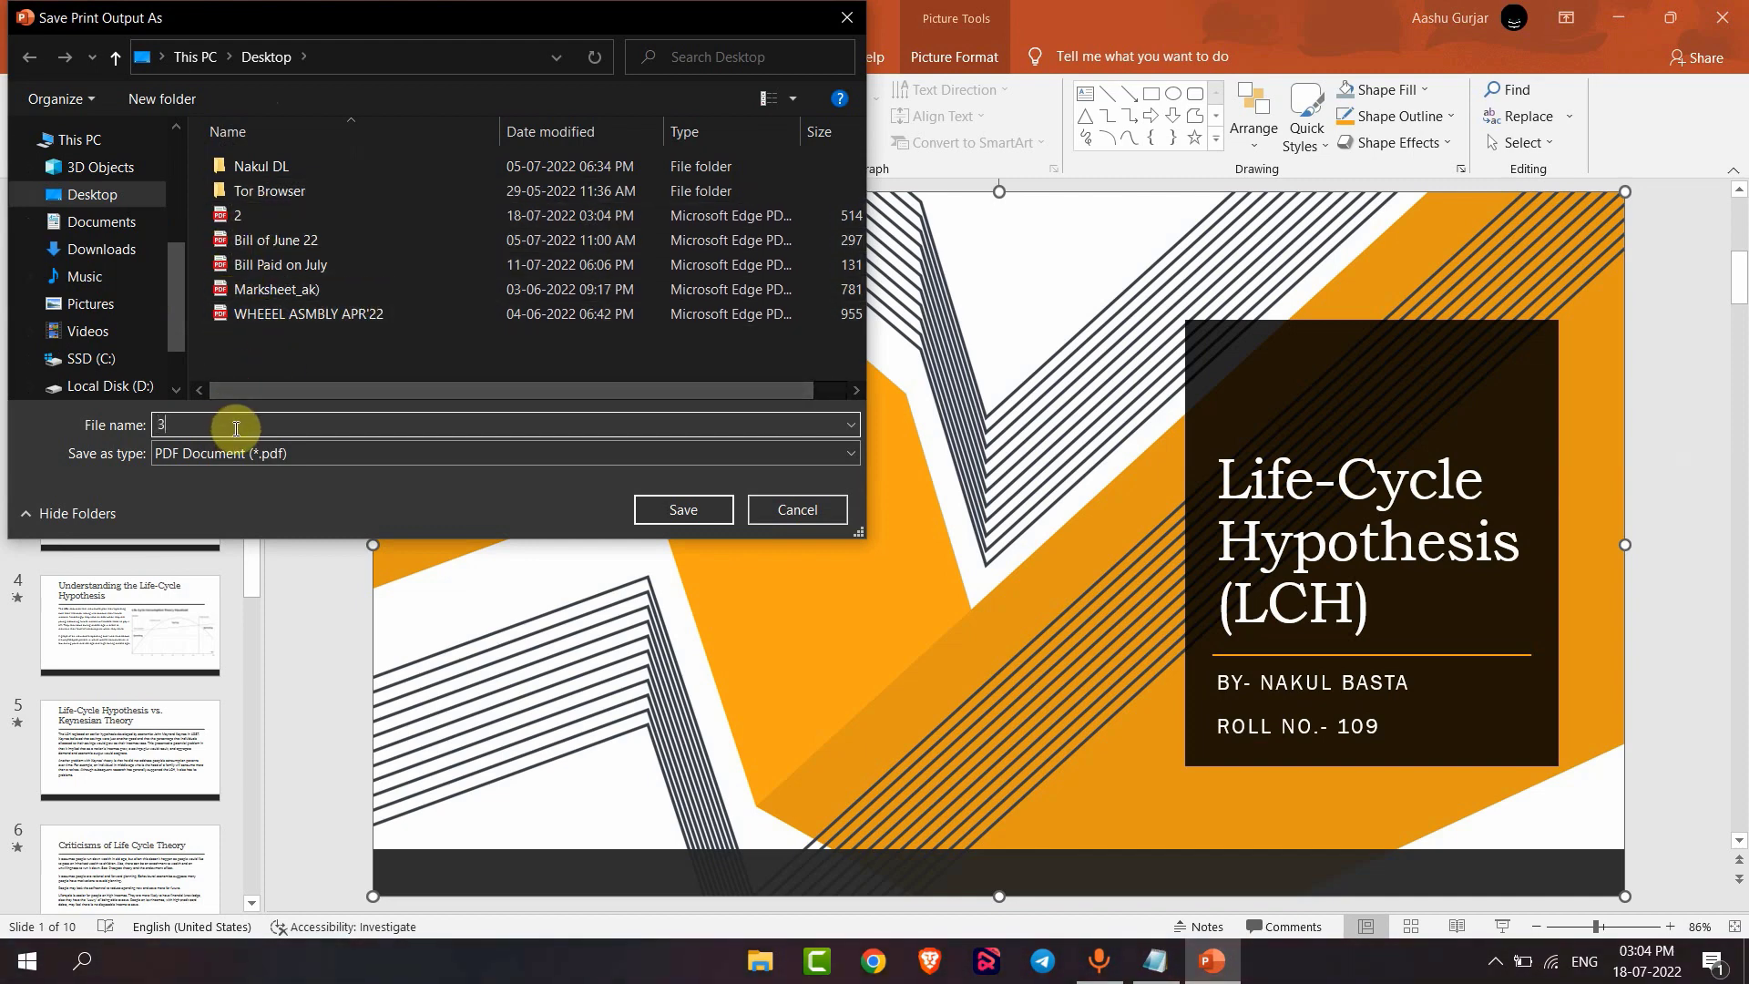
Save the printout as PDF '3' and open it from the desktop.
left_click(673, 511)
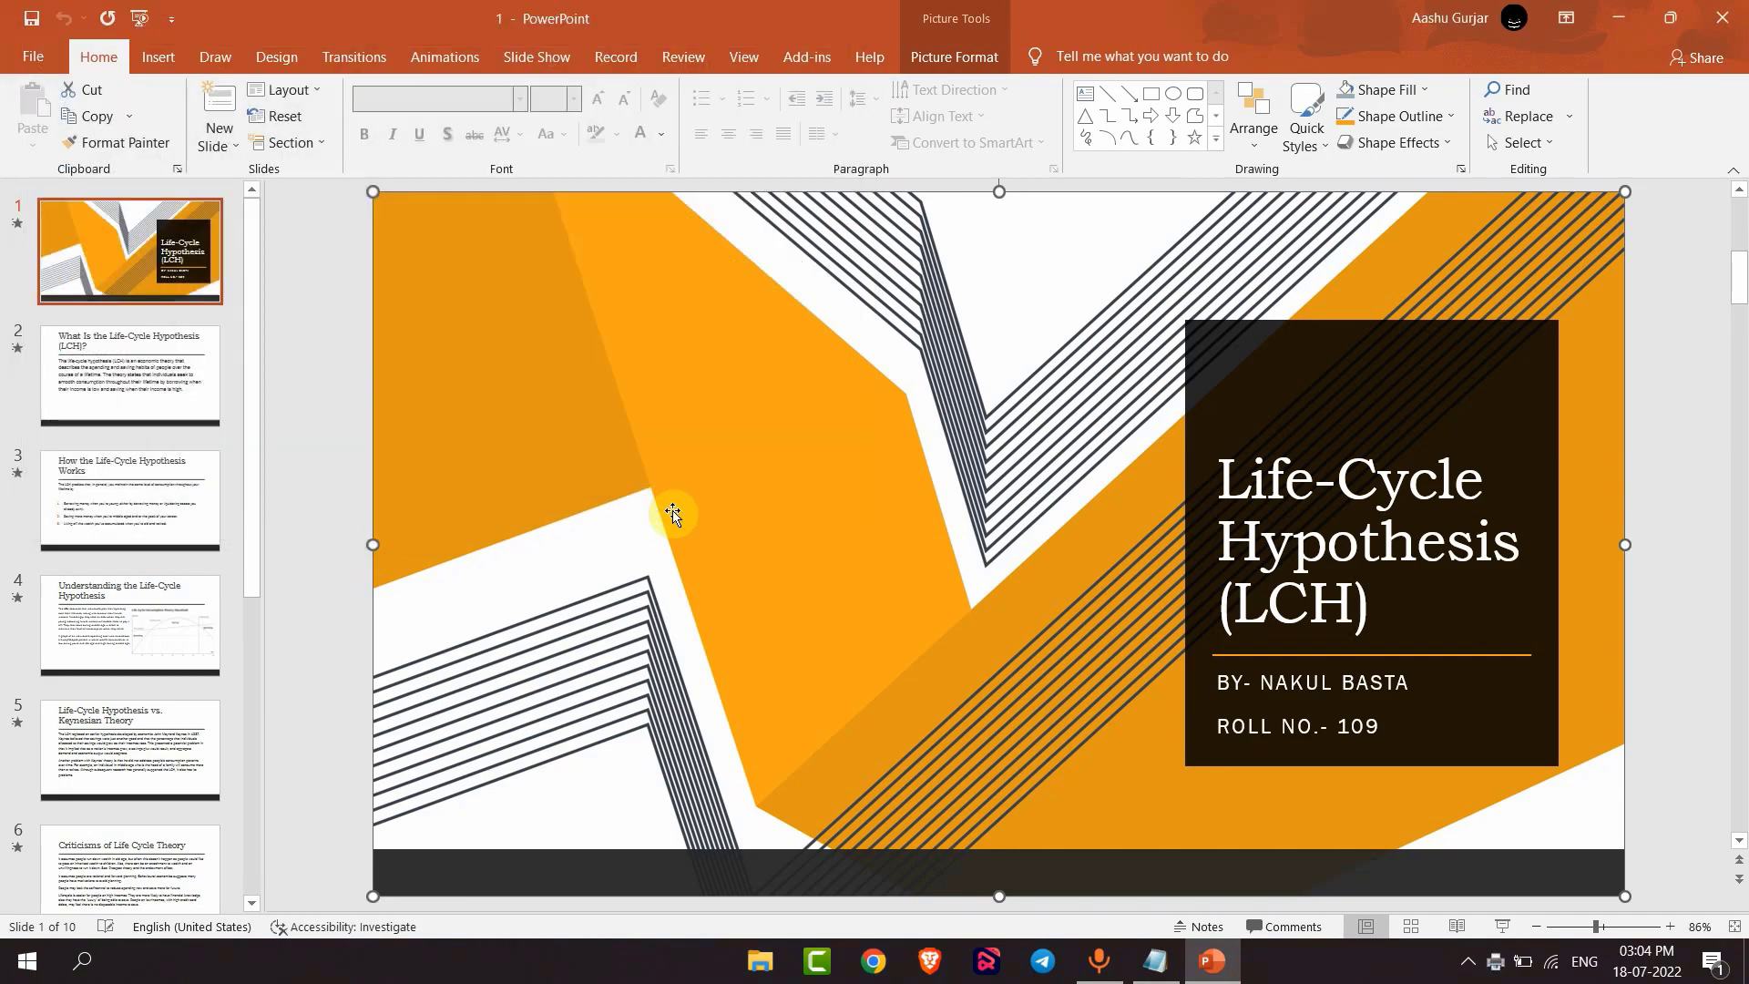
left_click(1100, 961)
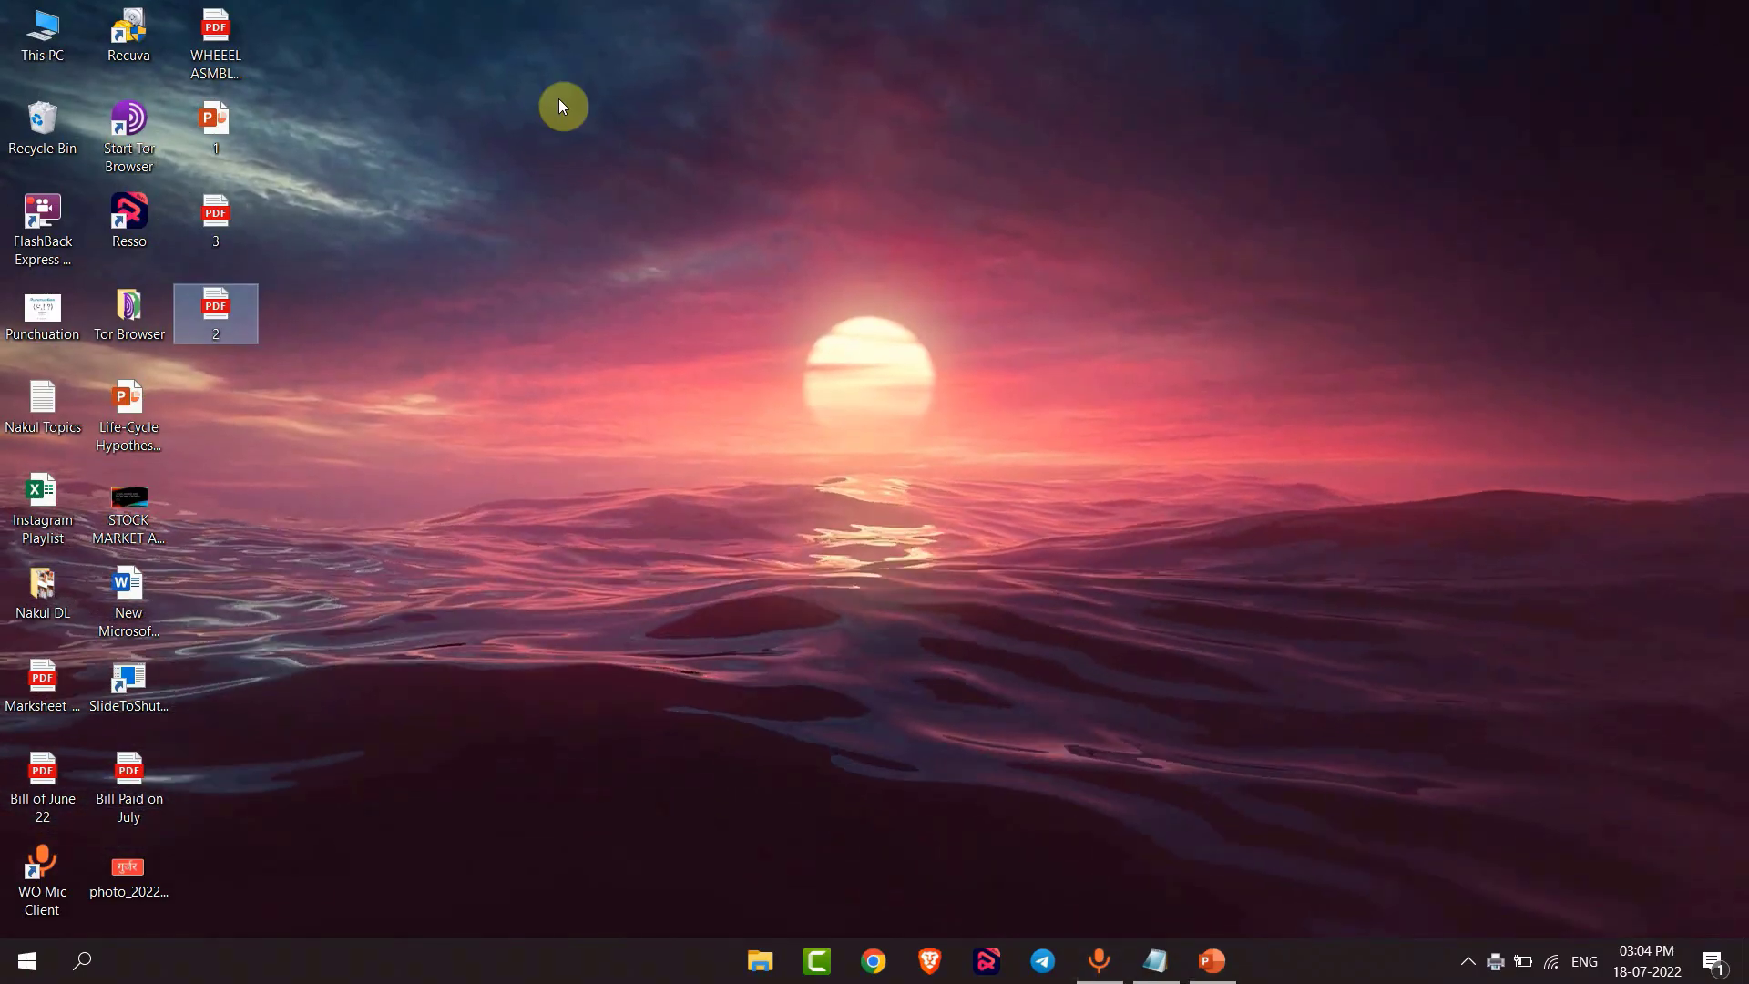
left_click(216, 219)
double_click(244, 221)
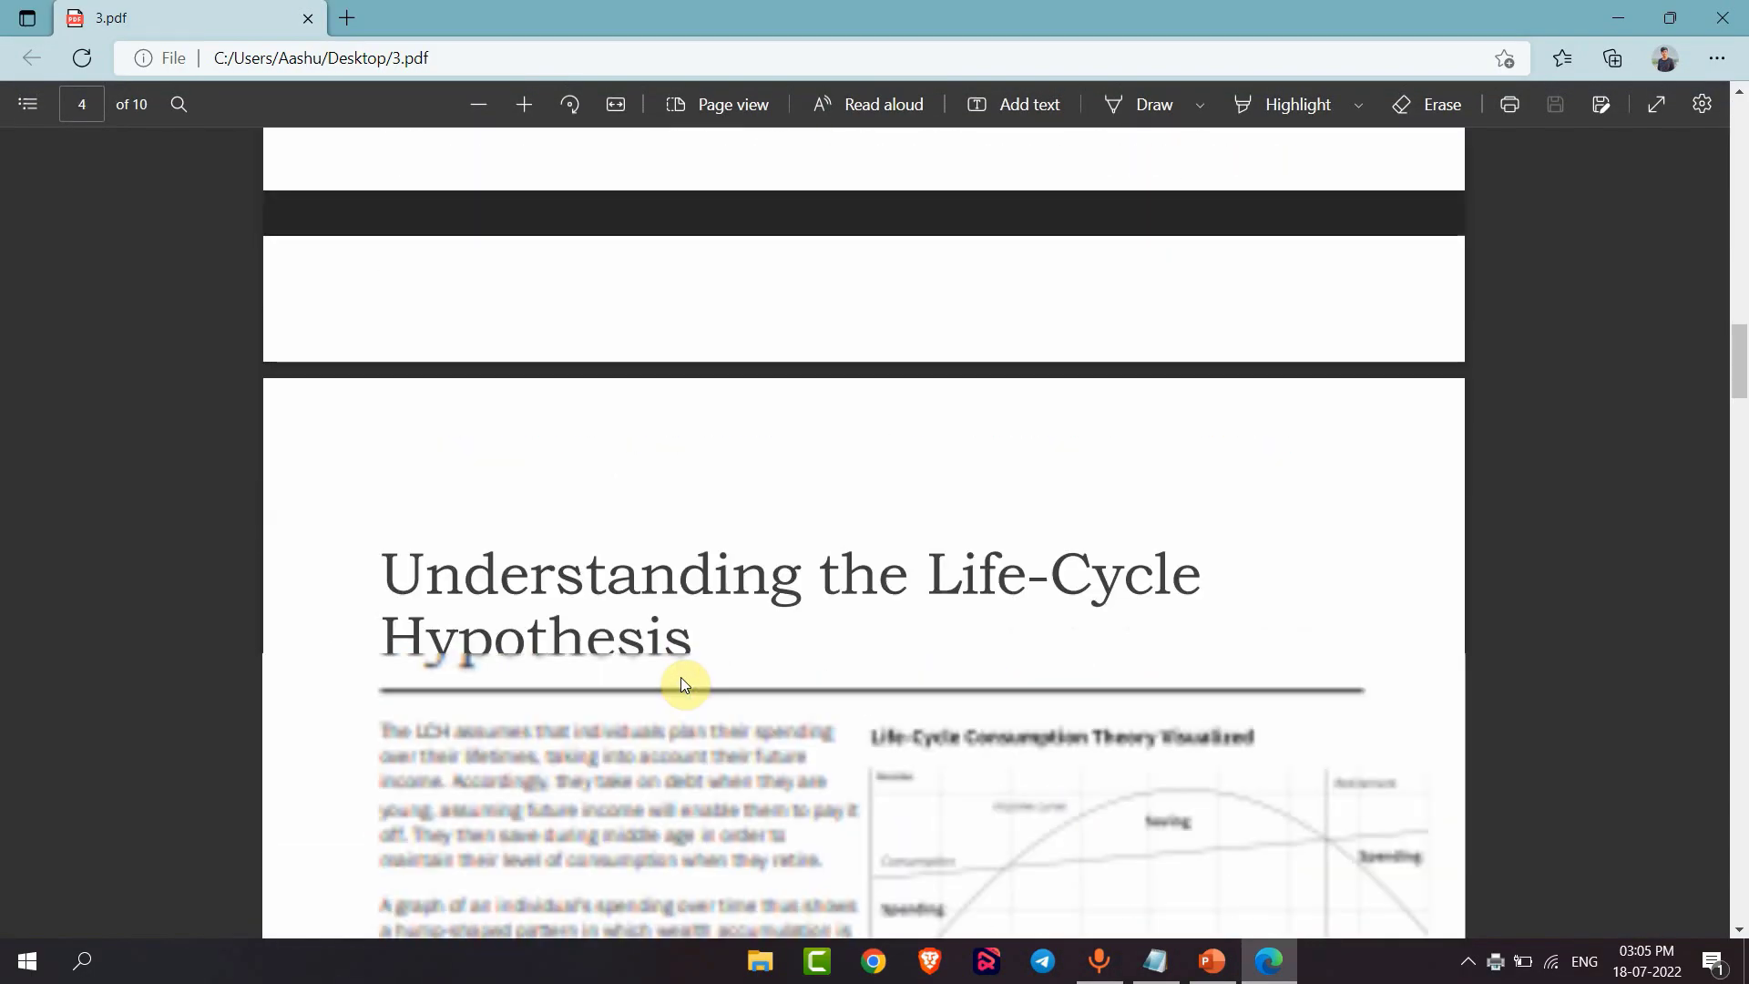
Close 3.pdf in Edge and refresh the desktop.
key("ctrl+w")
right_click(702, 455)
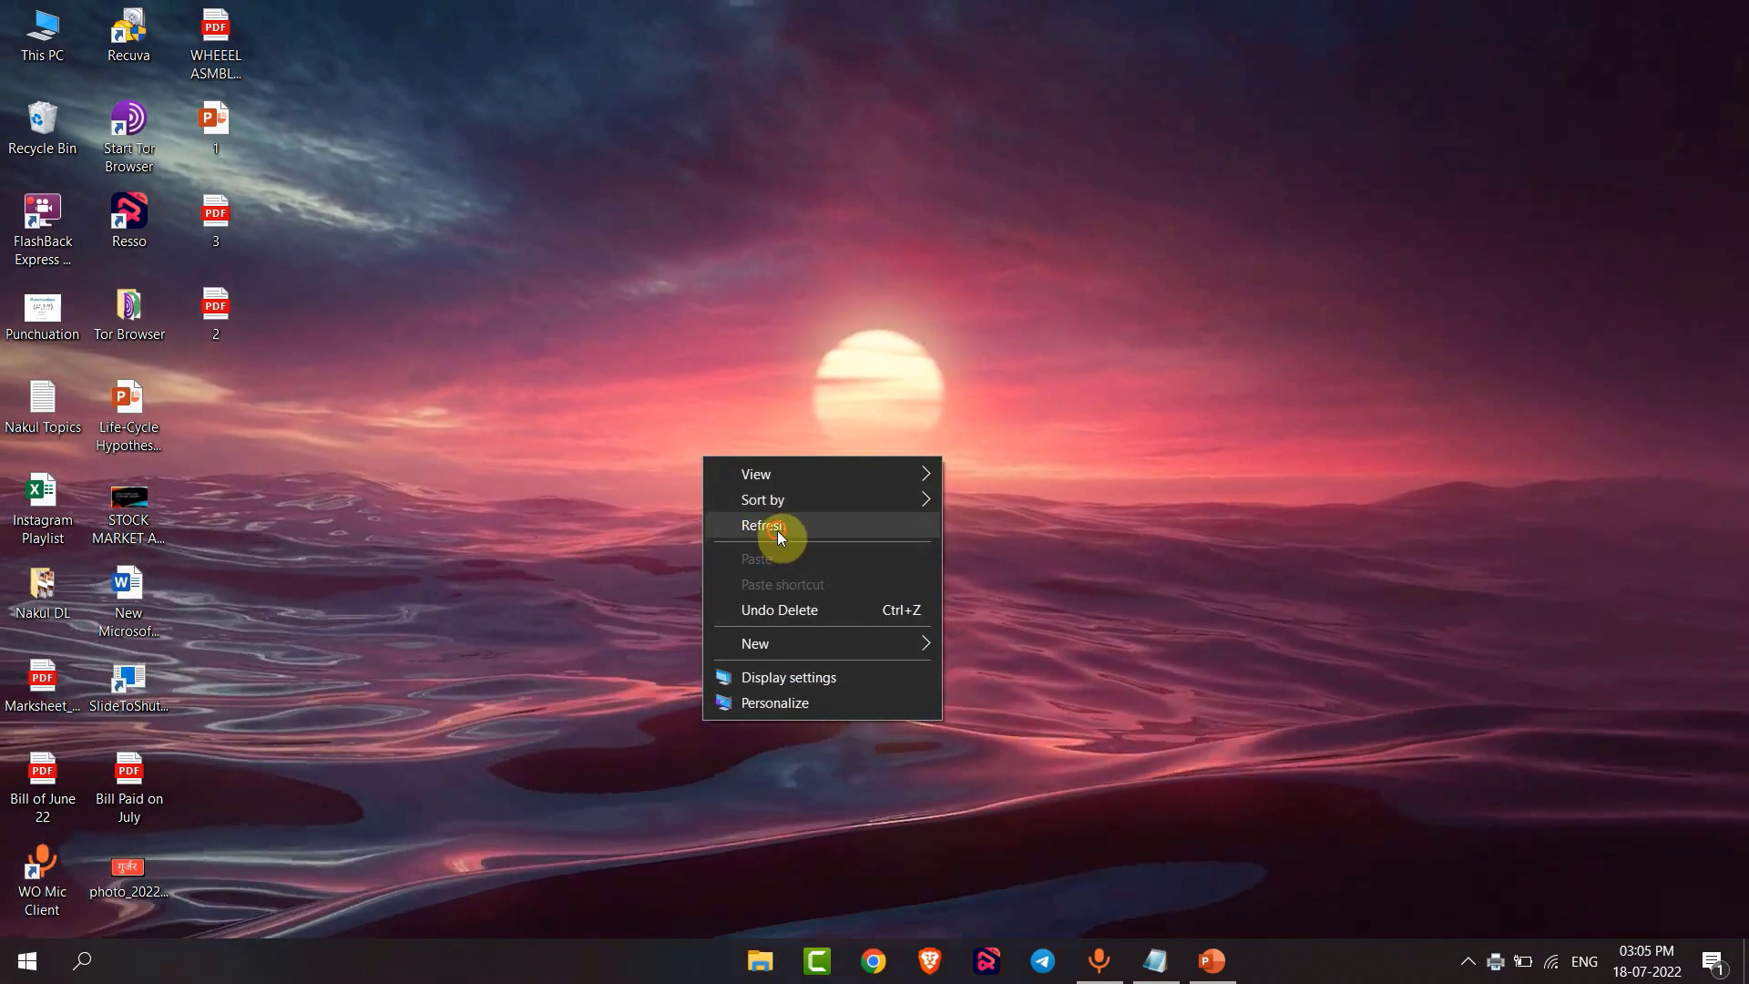
left_click(779, 531)
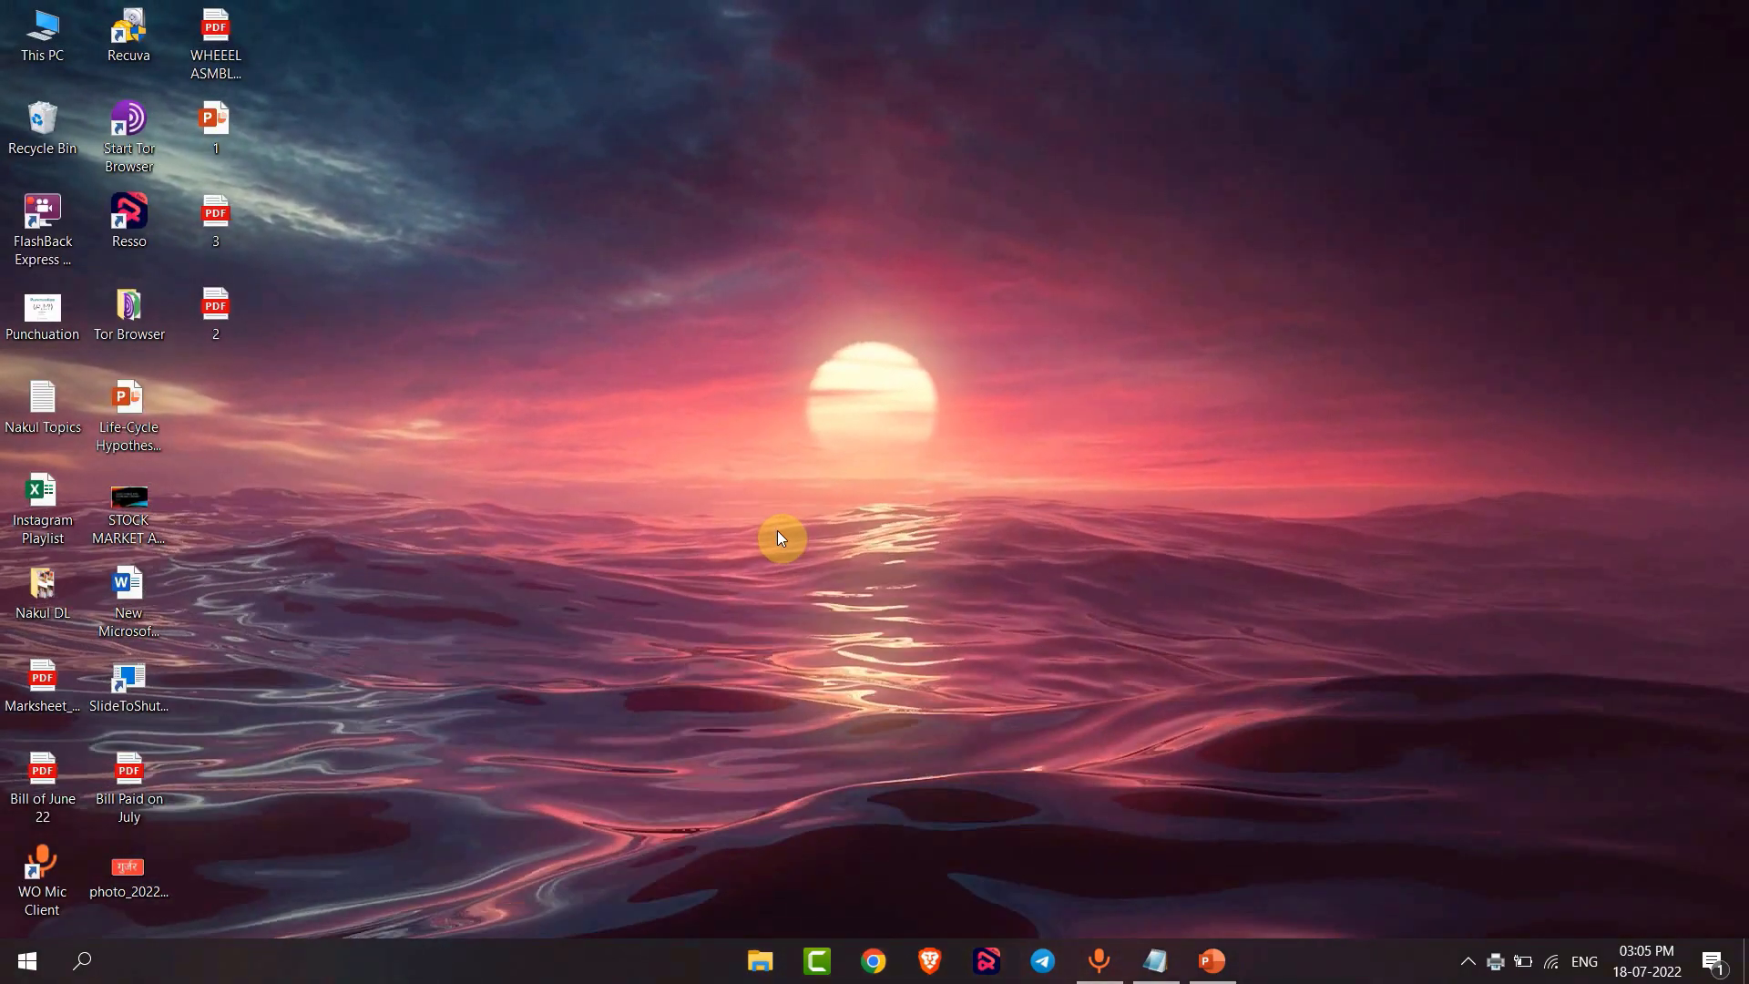